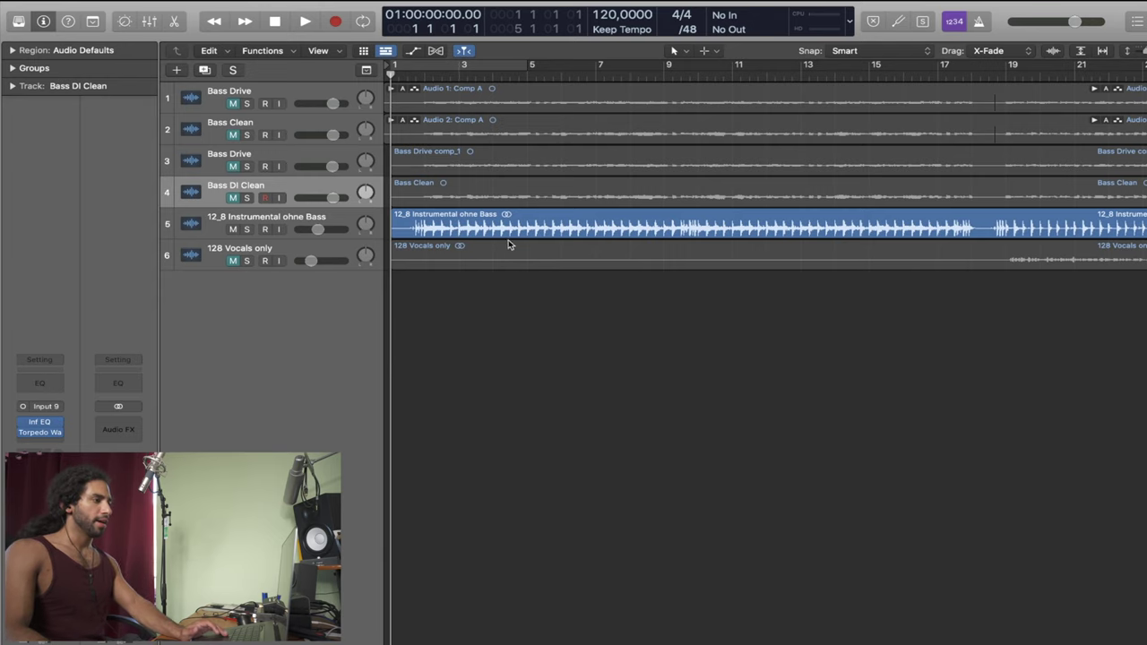
Toggle solo on the 12_8 Instrumental ohne Bass track, then play from the song's start
scroll(957, 221, right, 10)
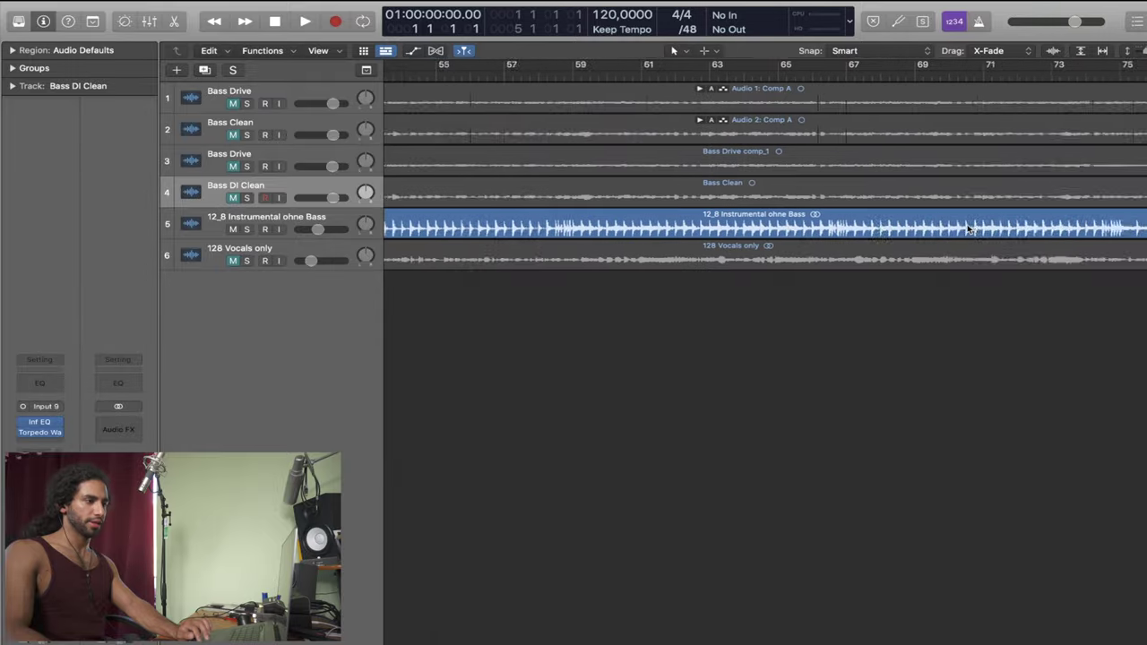
scroll(967, 228, left, 10)
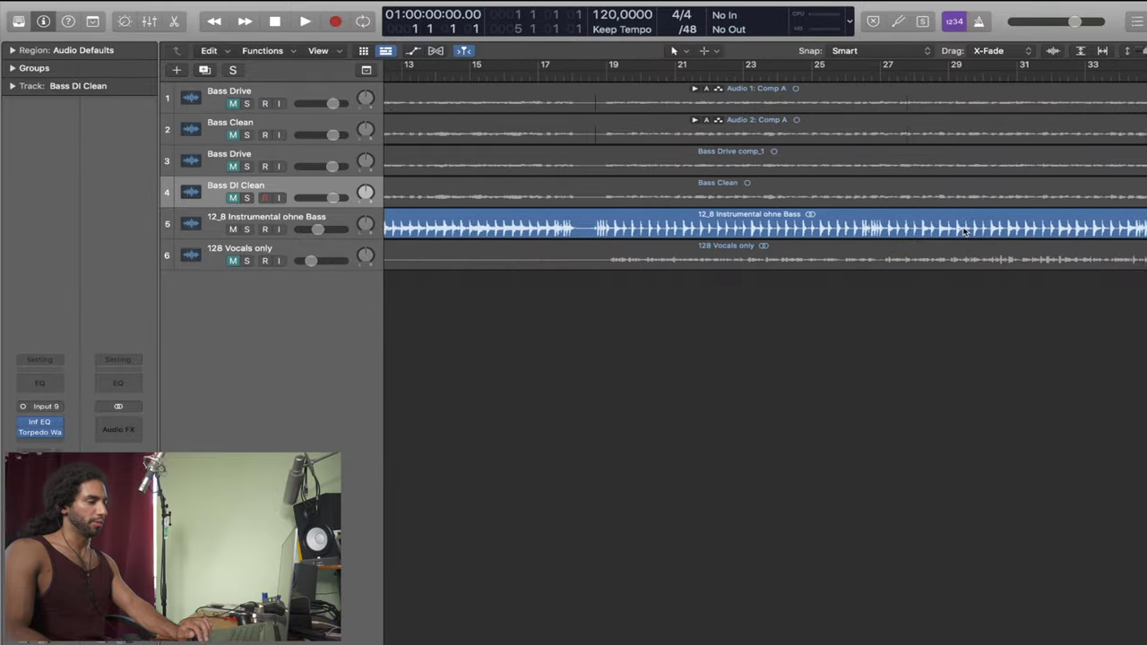
click(247, 229)
click(248, 229)
key(space)
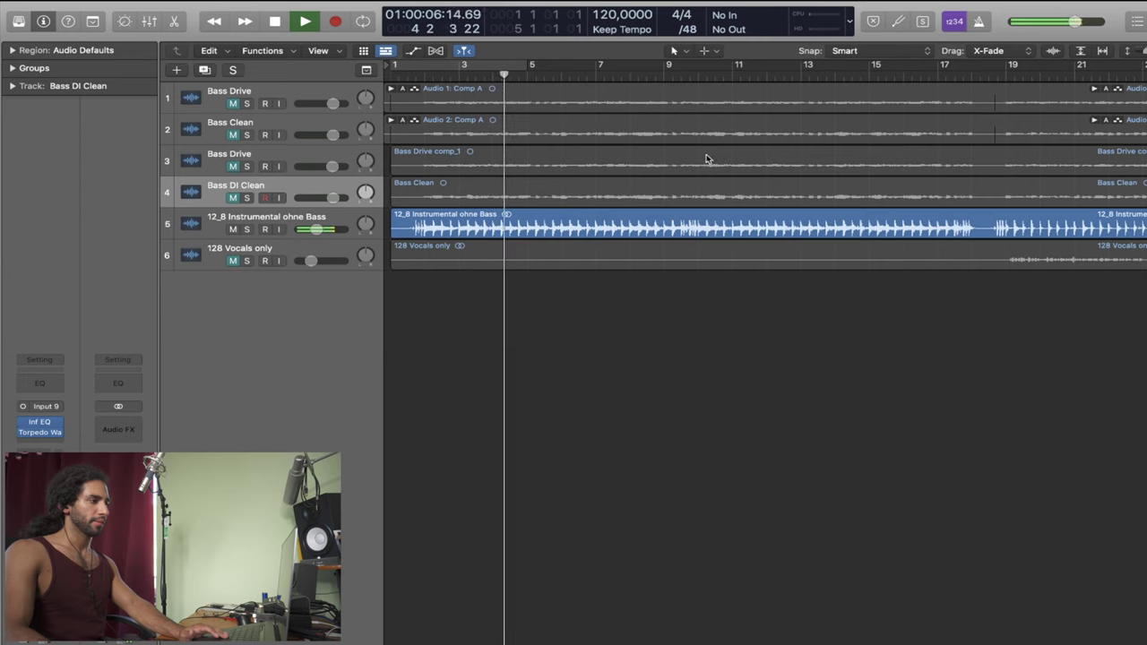
Audition the mix from around bar 18, then stop playback
scroll(878, 111, right, 4)
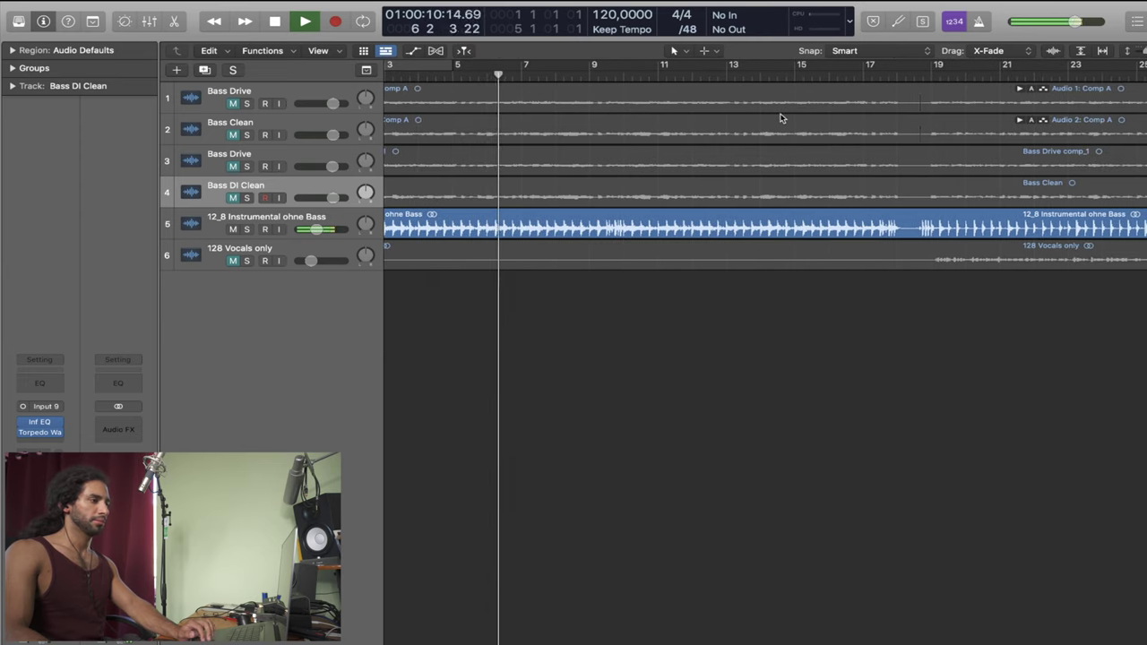
scroll(780, 117, right, 1)
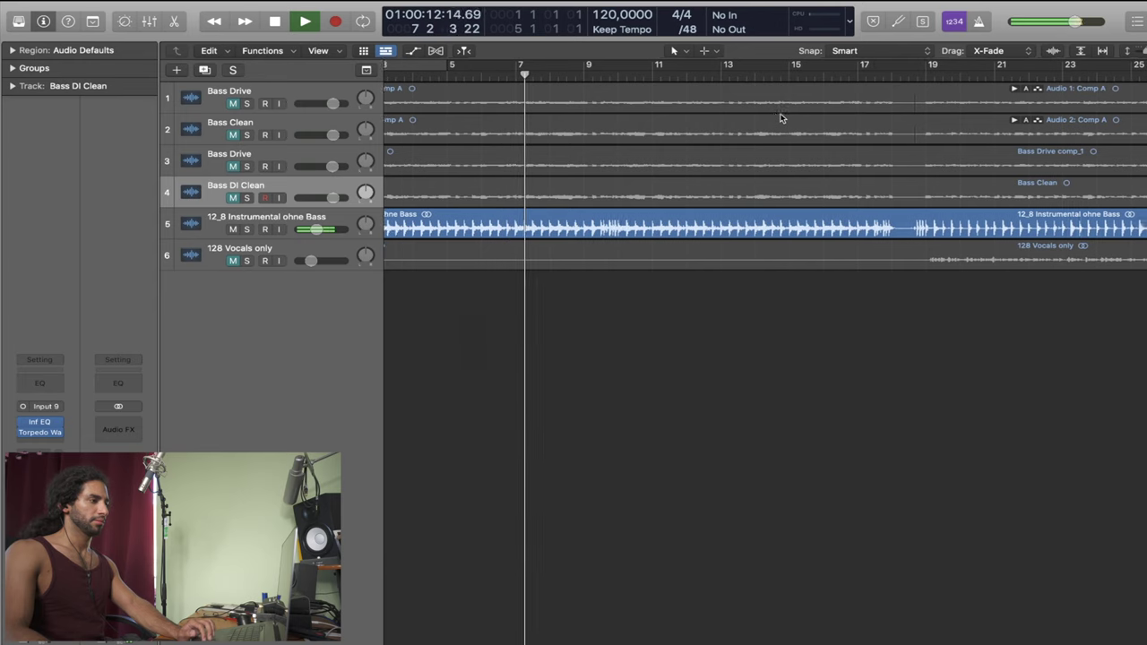
scroll(780, 118, right, 1)
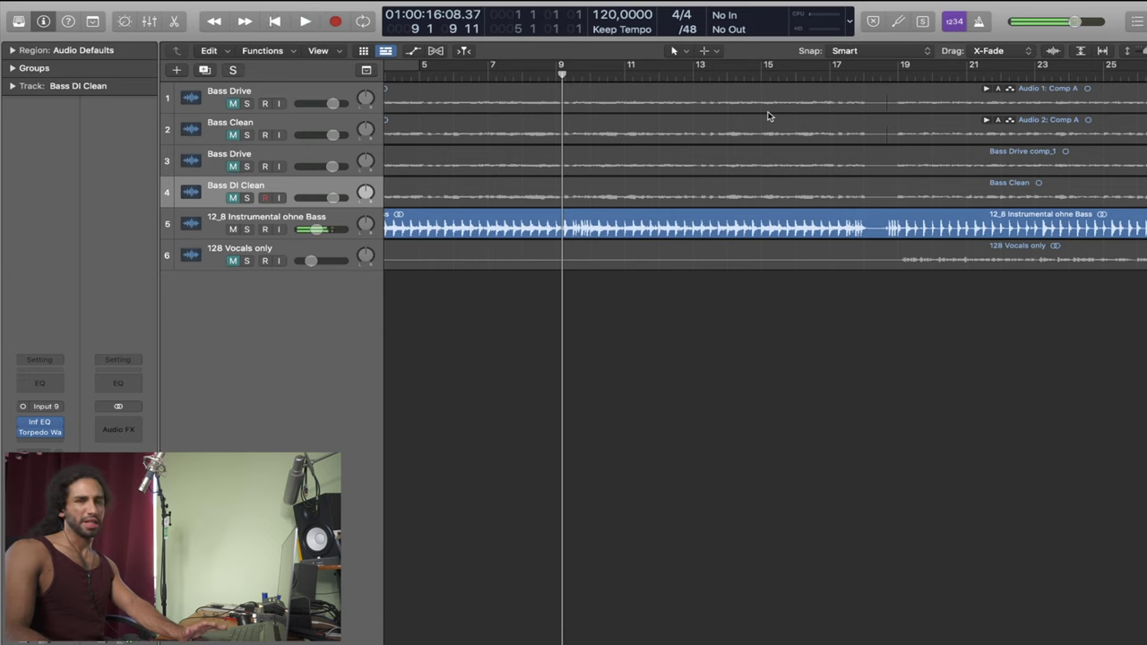
scroll(885, 130, right, 3)
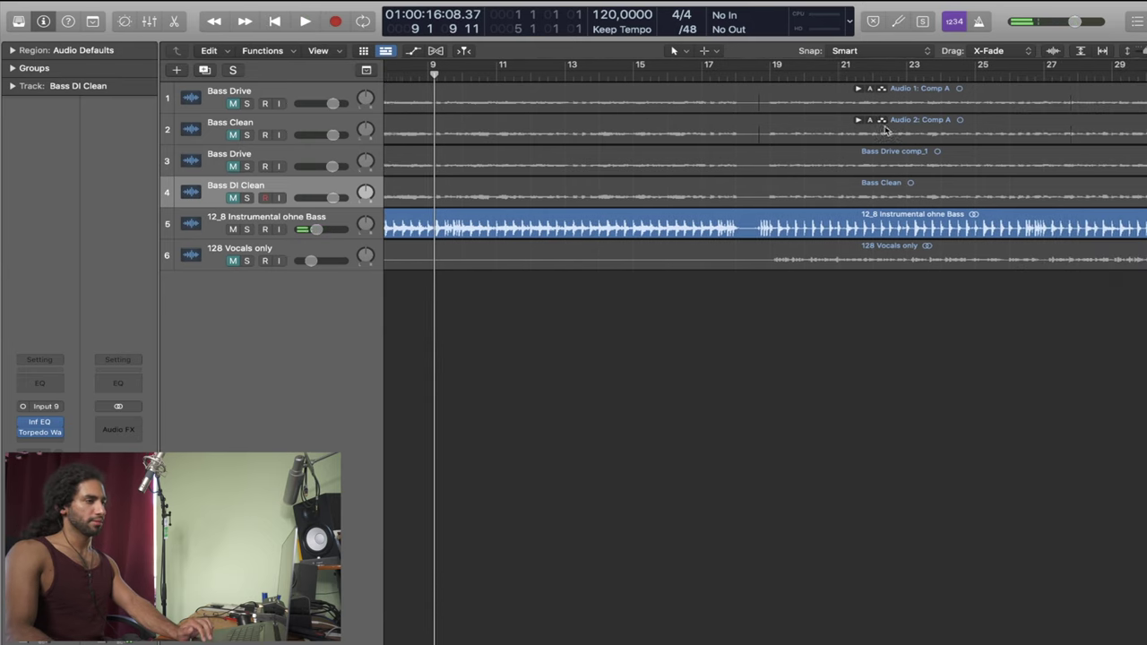
scroll(885, 129, right, 2)
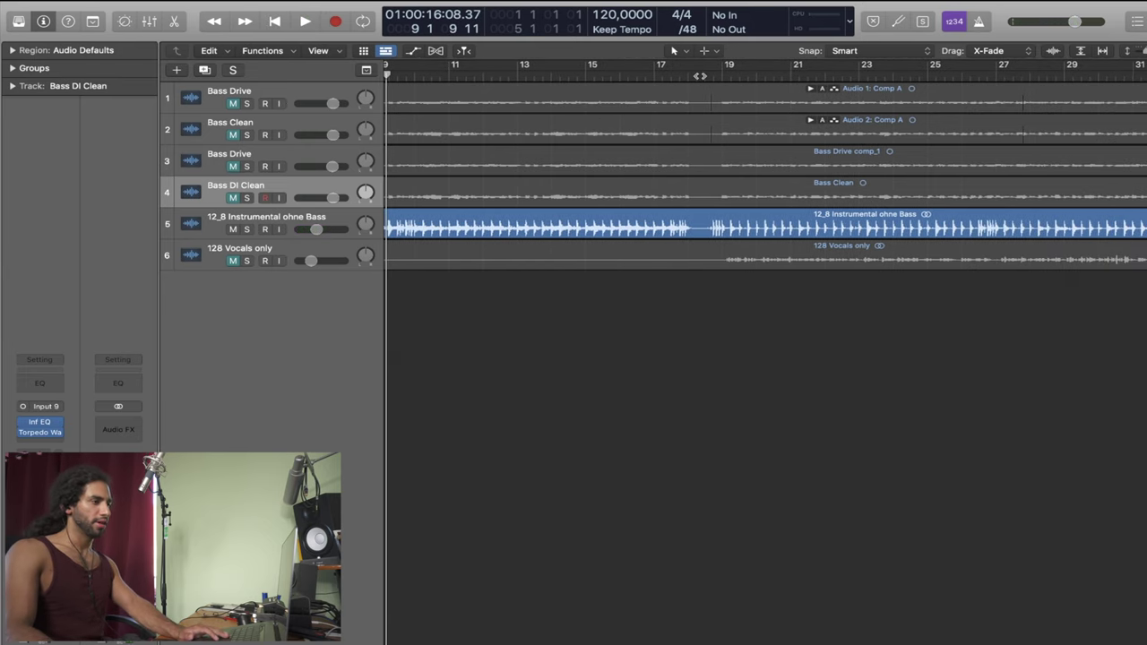
click(711, 78)
key(space)
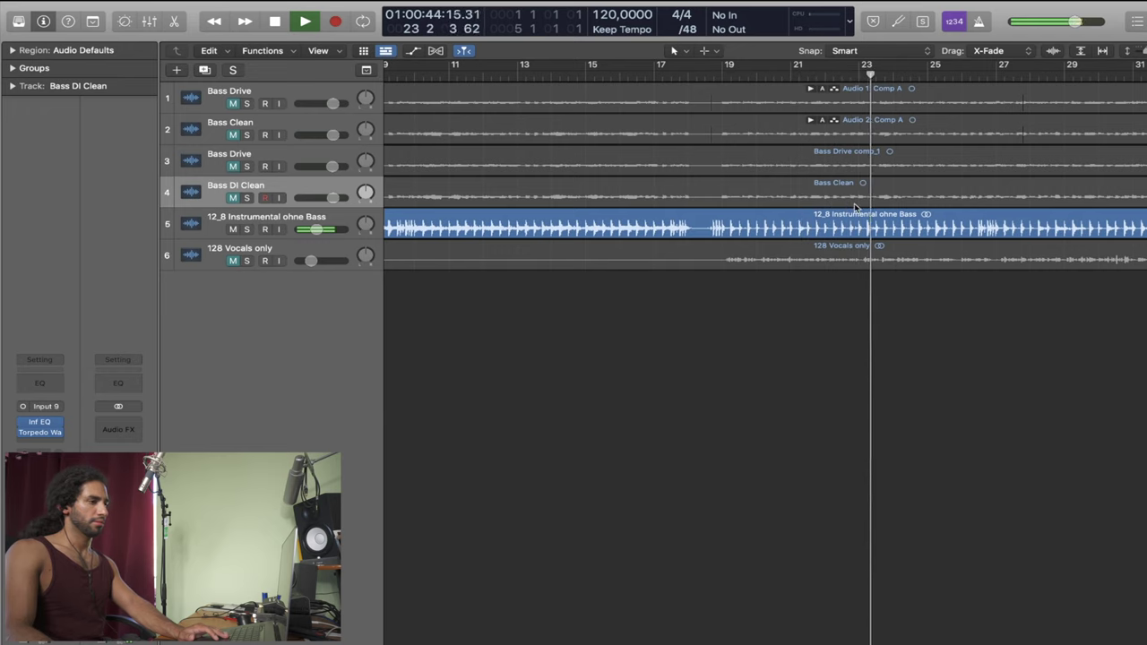
scroll(902, 333, right, 10)
key(space)
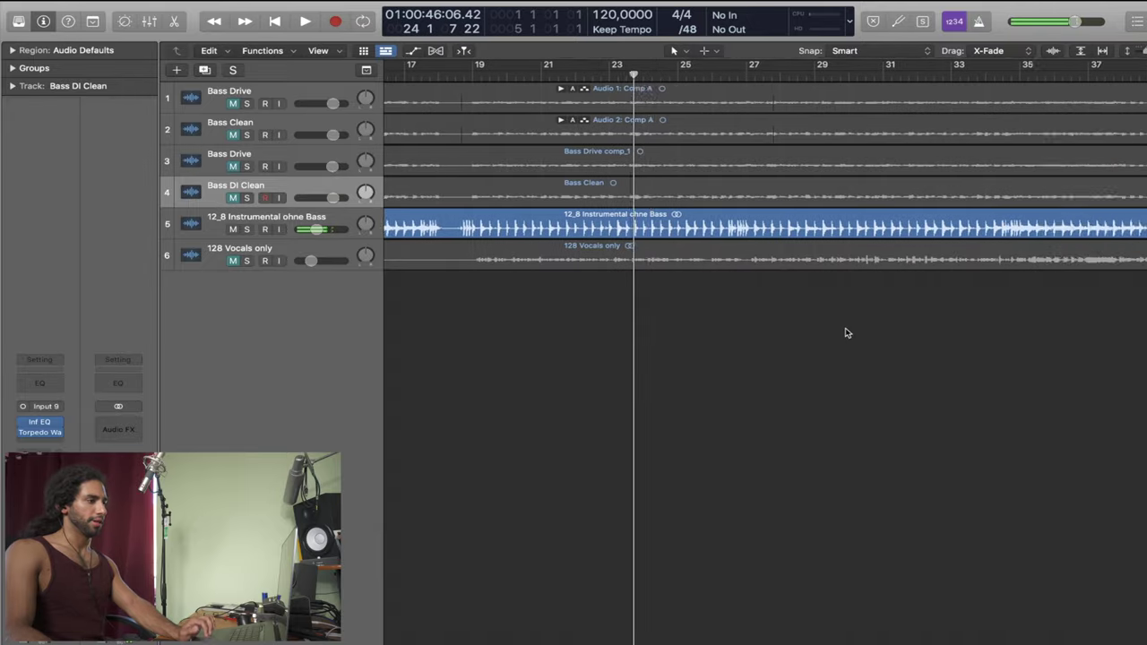
Audition the mix from bar 83 and stop near bar 86
scroll(847, 329, right, 10)
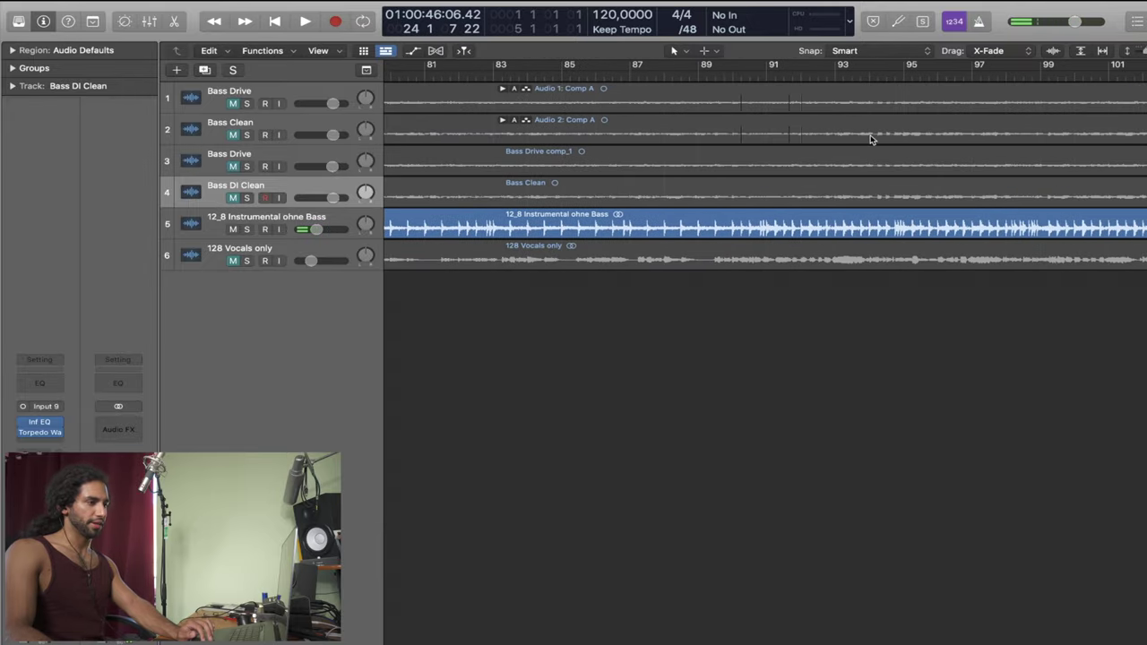
scroll(807, 179, left, 2)
click(605, 89)
key(space)
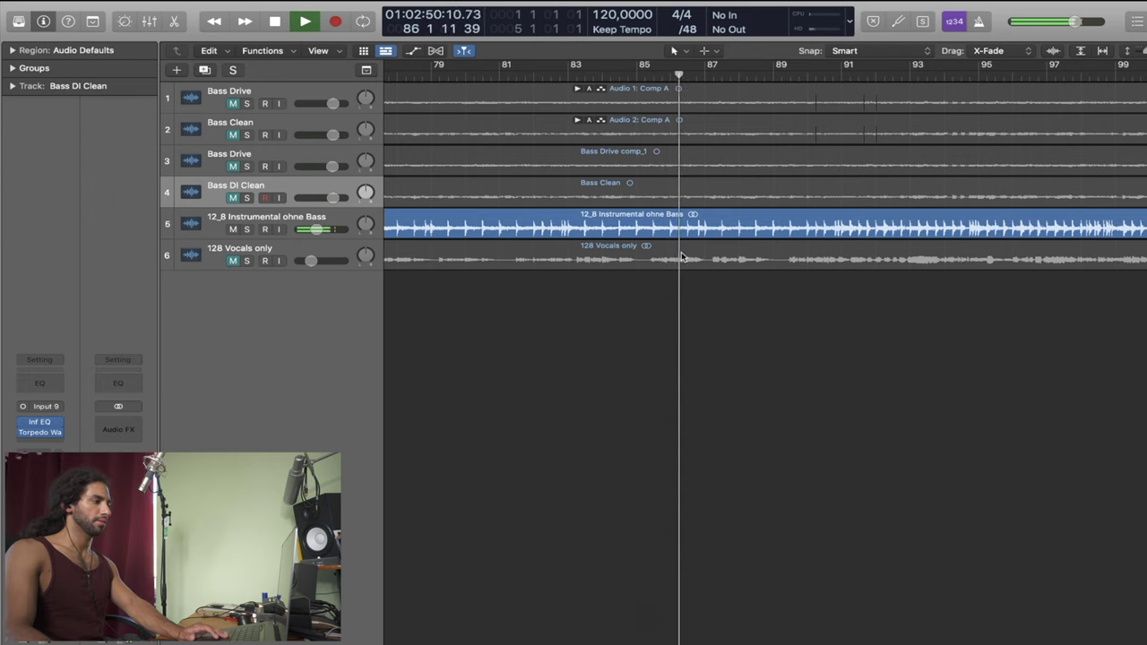
key(space)
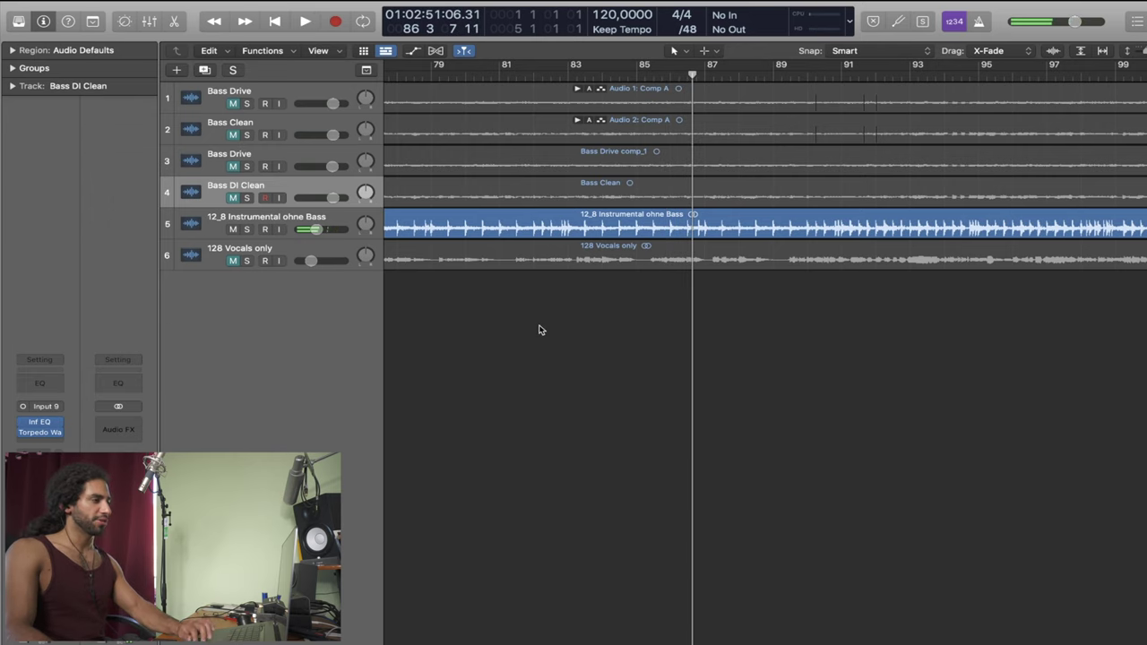
scroll(489, 294, left, 20)
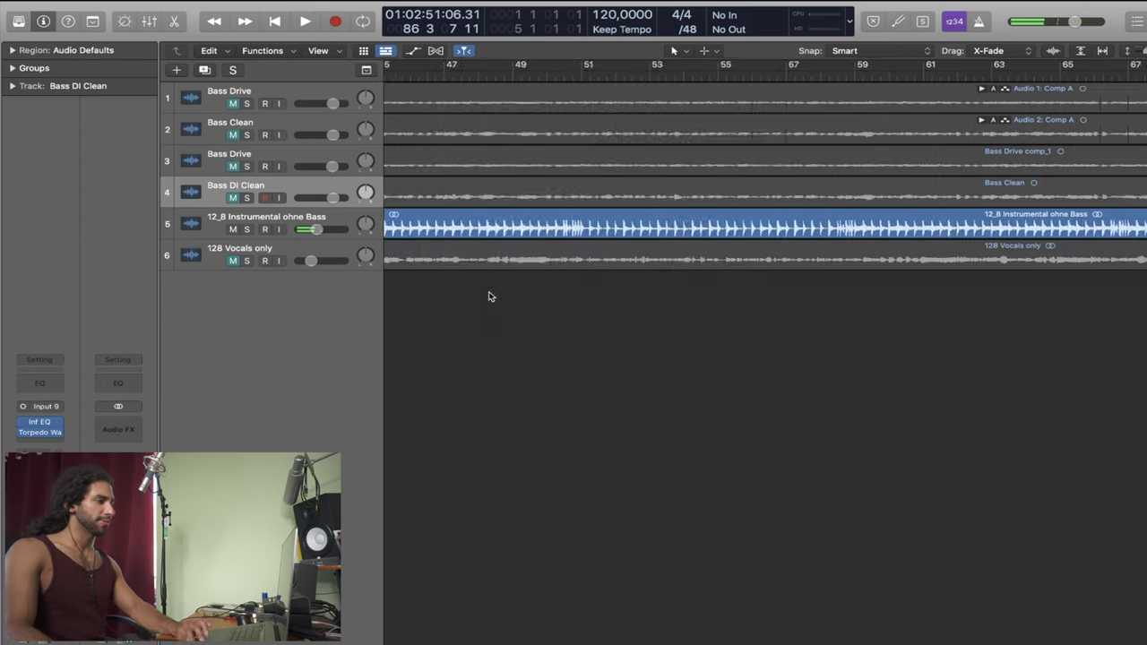
Switch the selection back and forth between the Bass Drive and Bass DI Clean tracks
click(253, 157)
click(273, 189)
click(274, 166)
click(281, 189)
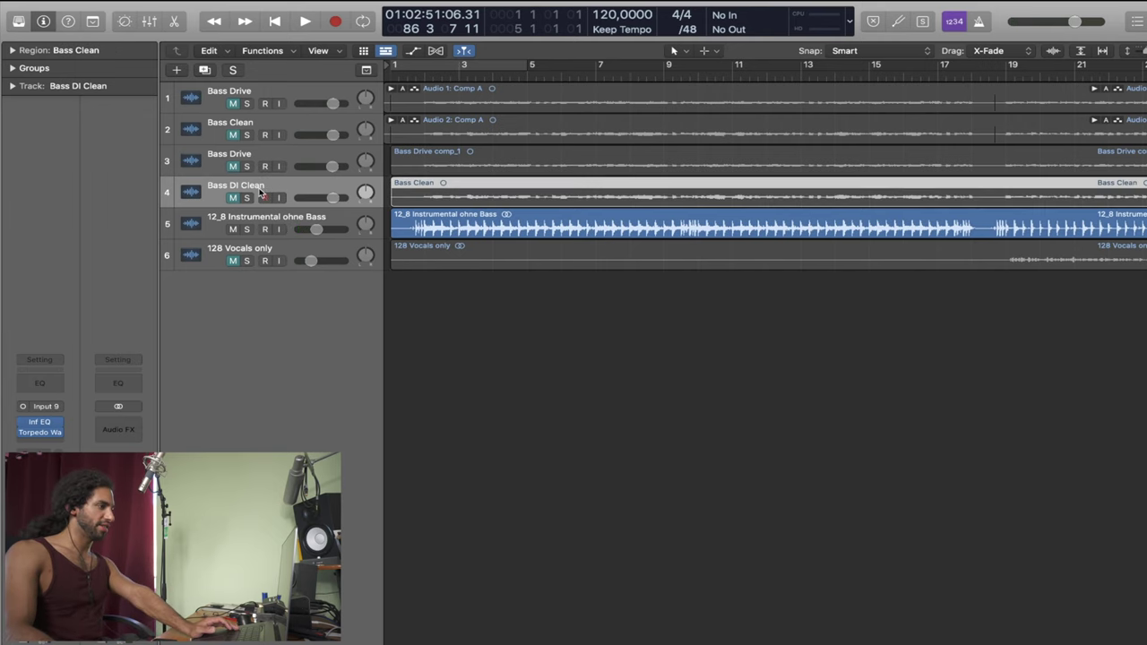
click(254, 156)
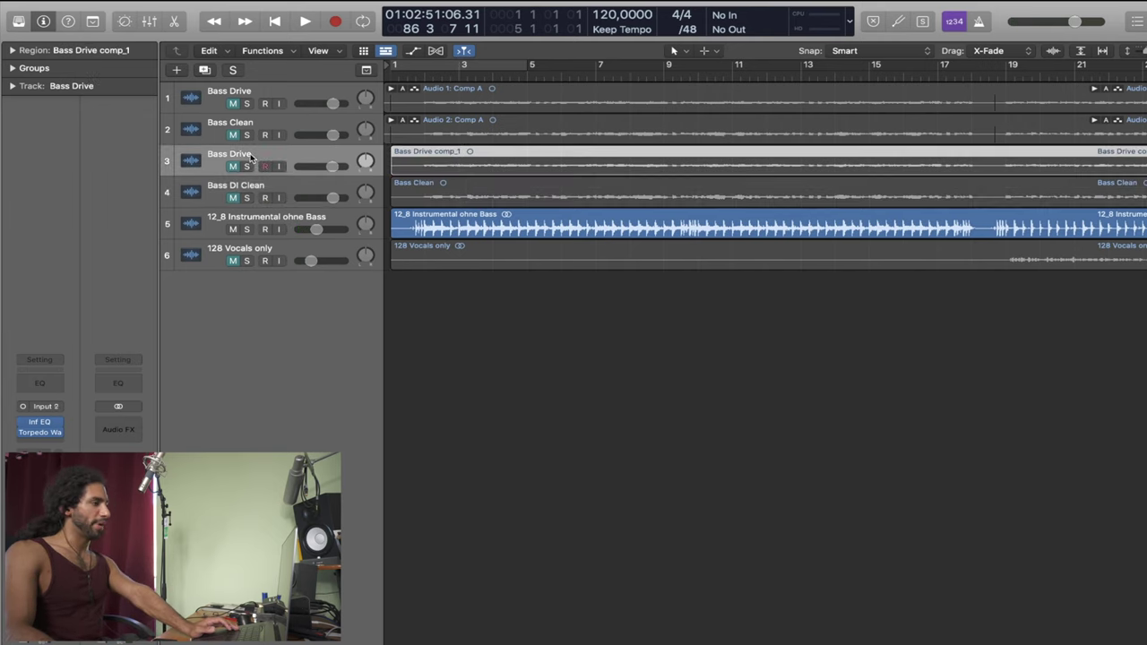
click(280, 196)
click(224, 159)
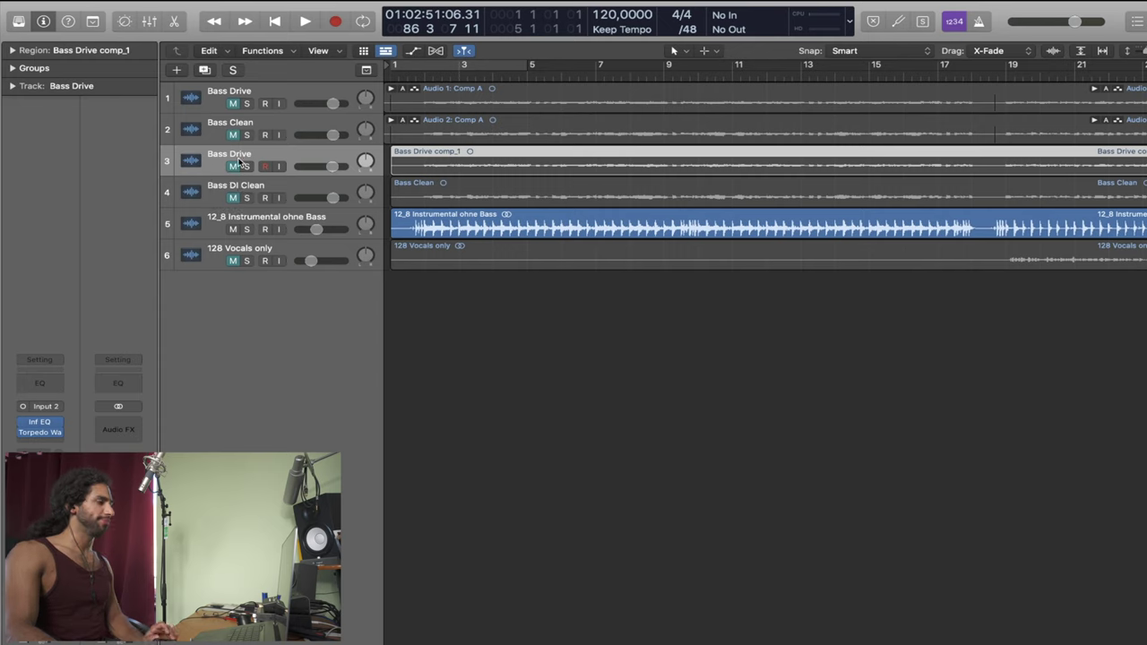
Unmute Bass DI Clean, mute 12_8 Instrumental ohne Bass, and show the mixer
click(233, 197)
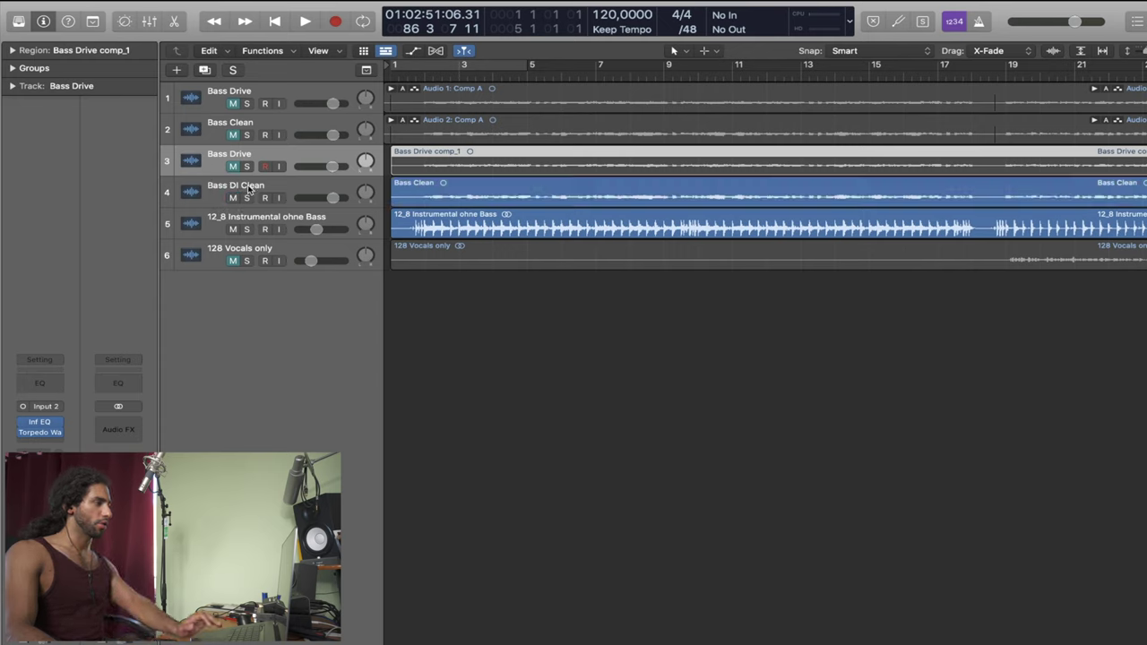
click(233, 230)
click(261, 191)
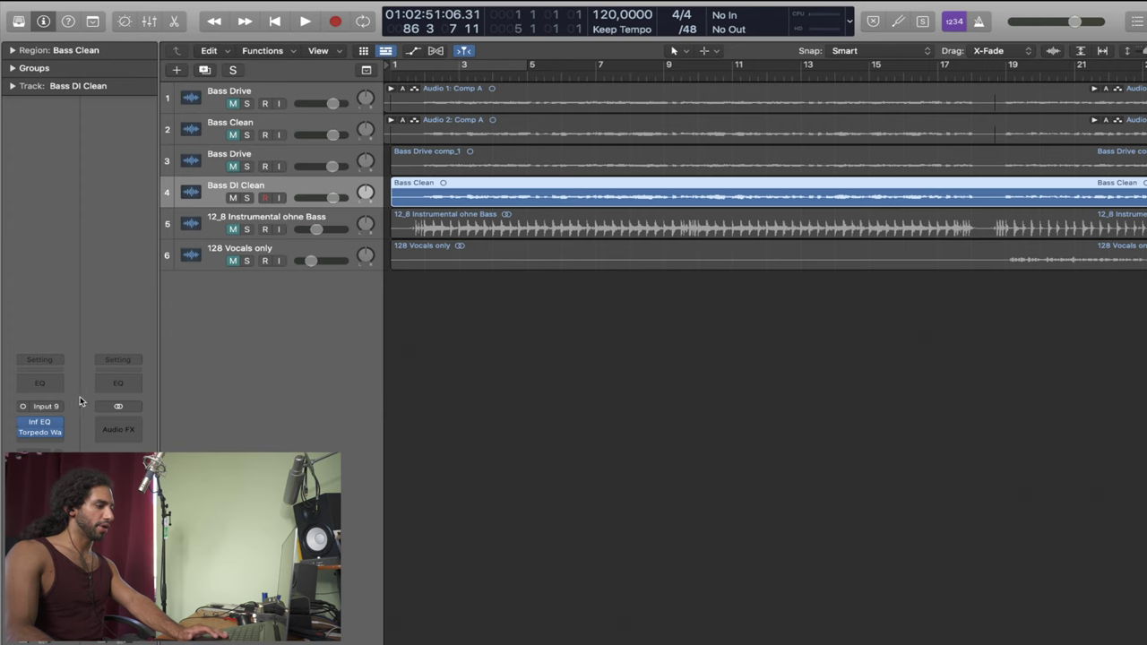
key(x)
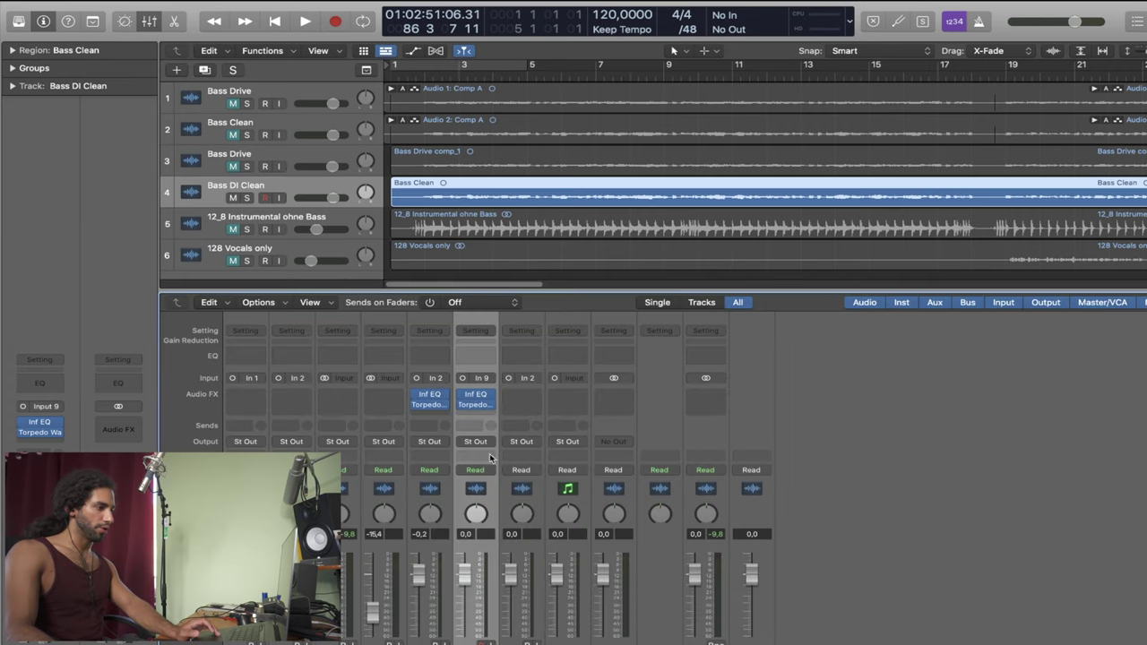
click(478, 400)
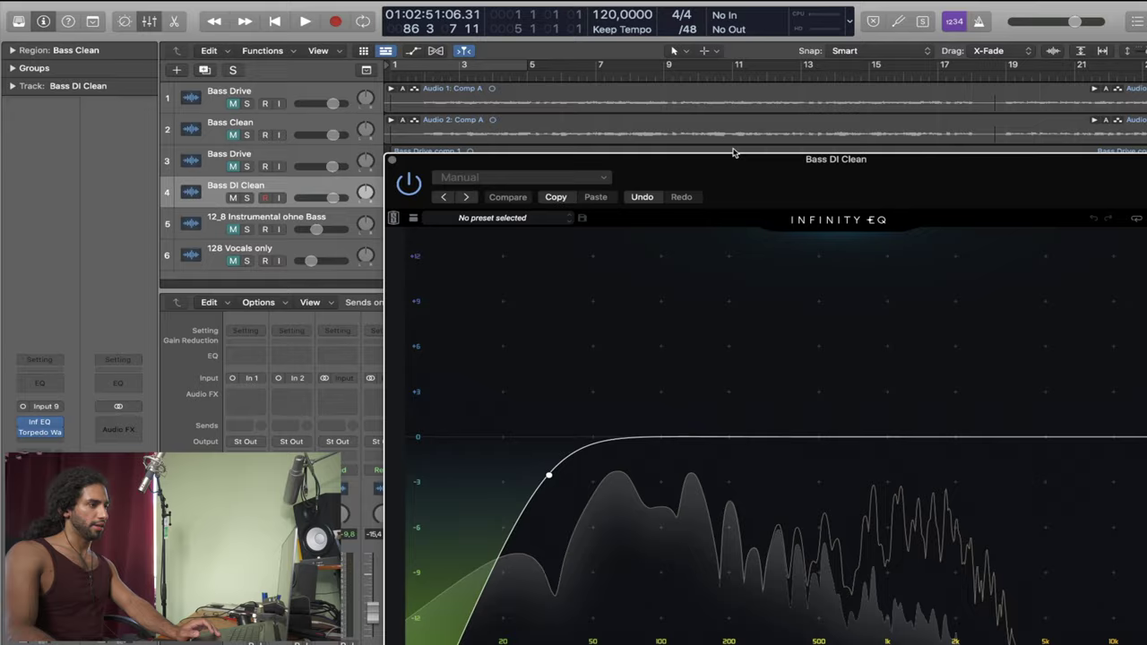
drag(733, 152, 594, 2)
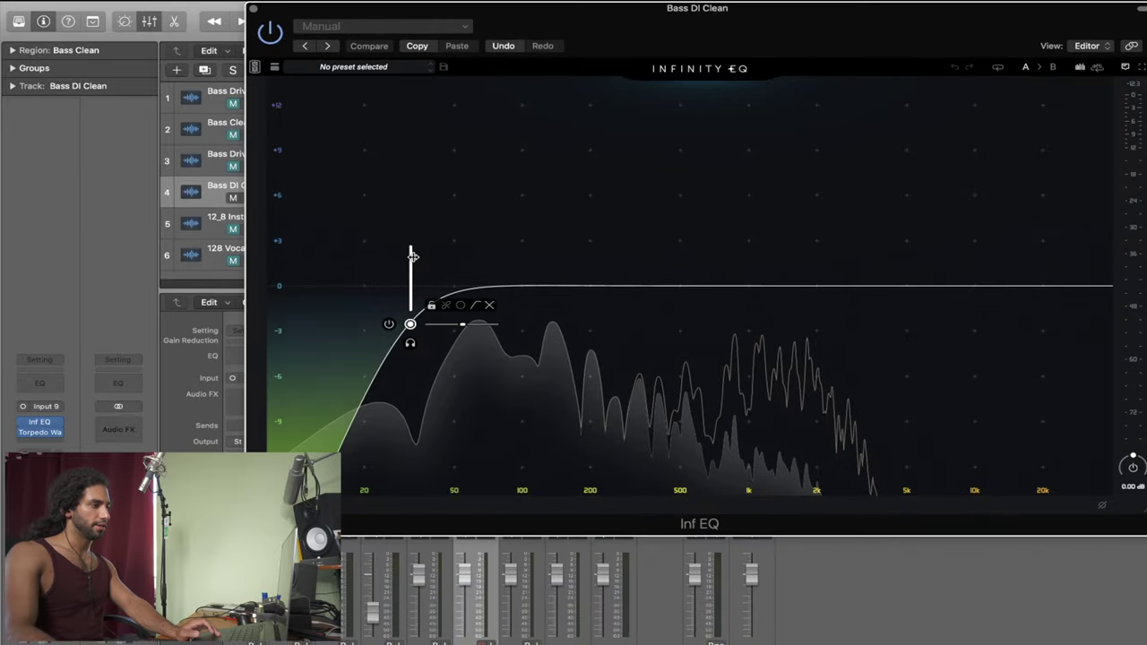
drag(412, 260, 410, 261)
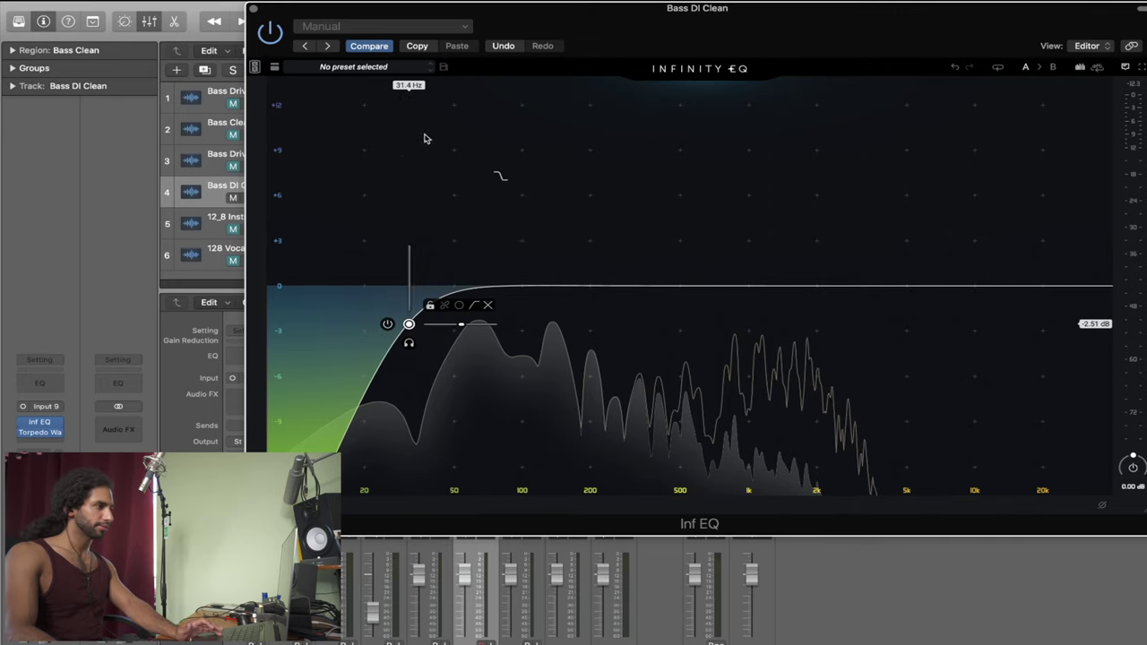
click(253, 10)
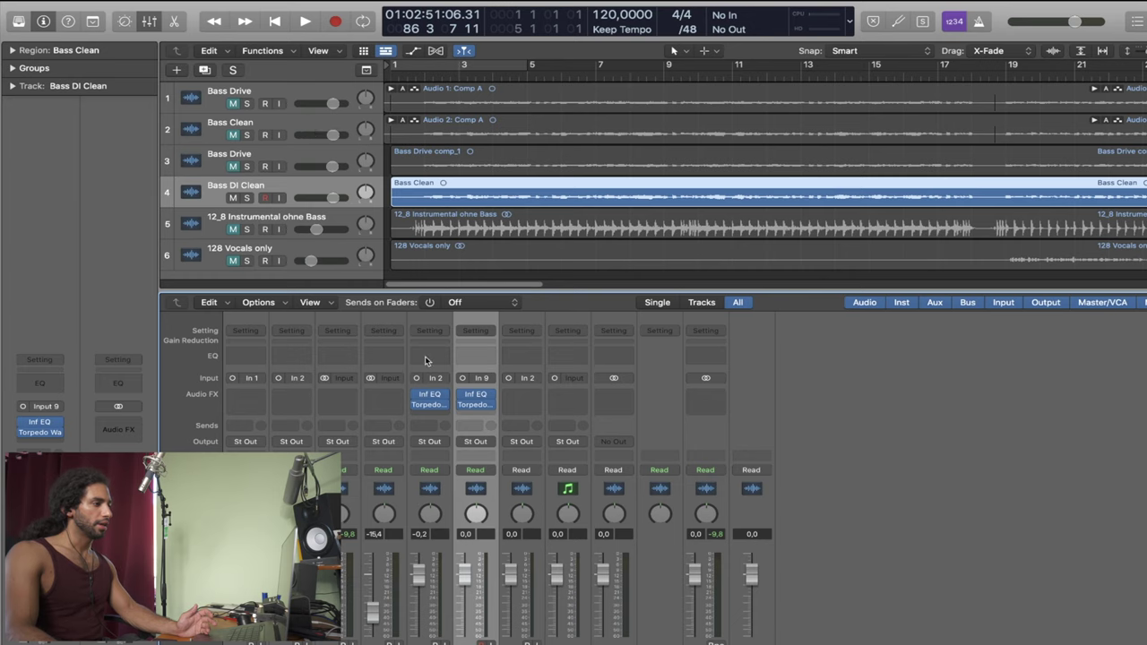
click(477, 410)
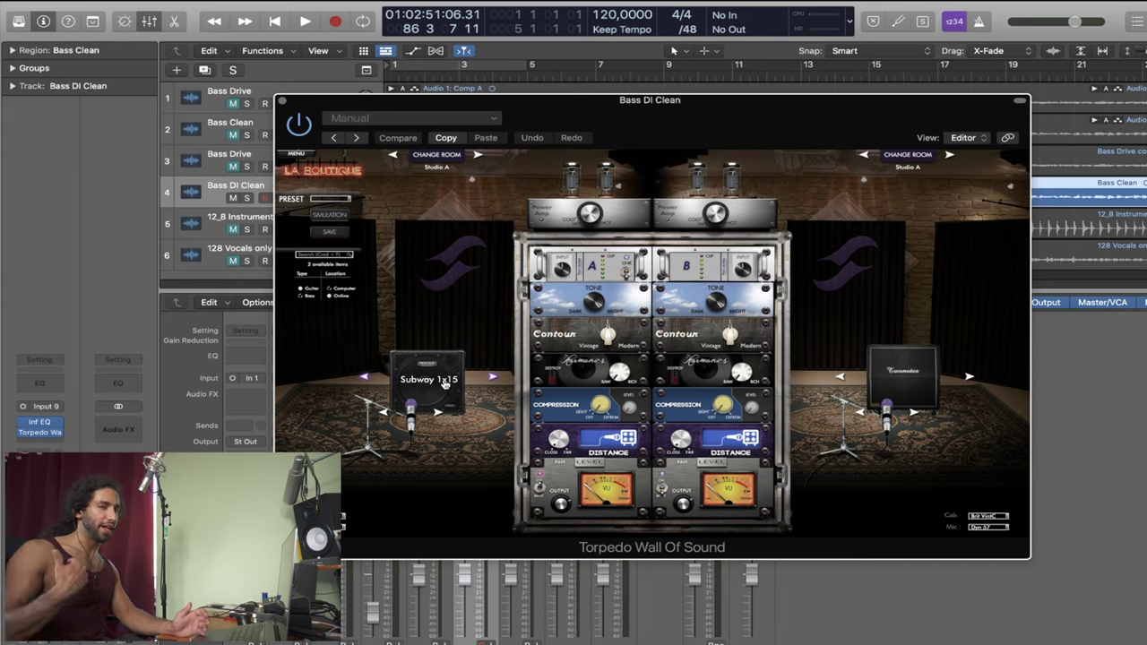
click(282, 100)
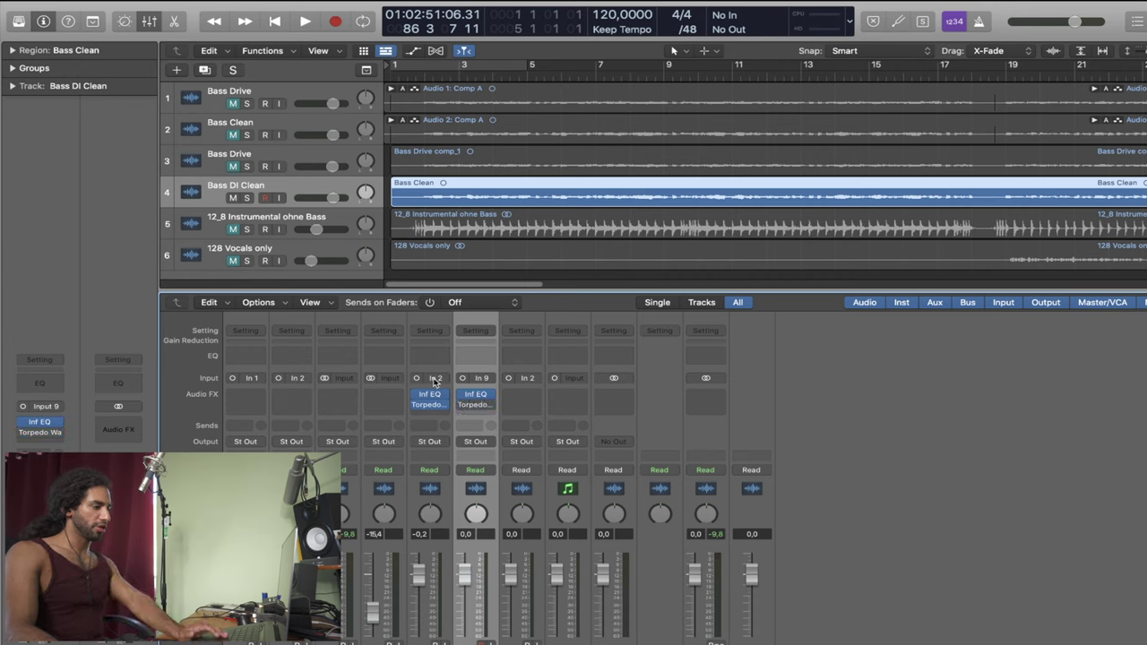
Solo Bass DI Clean and set a cycle range from bar 2 to bar 5
click(247, 199)
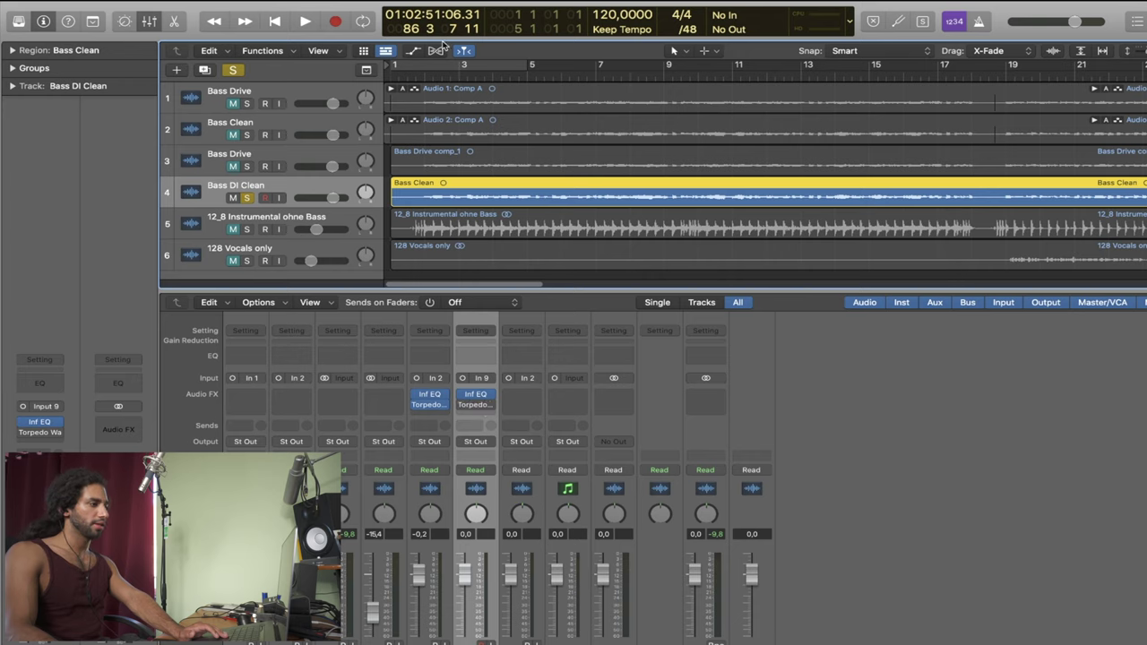
click(427, 74)
click(424, 74)
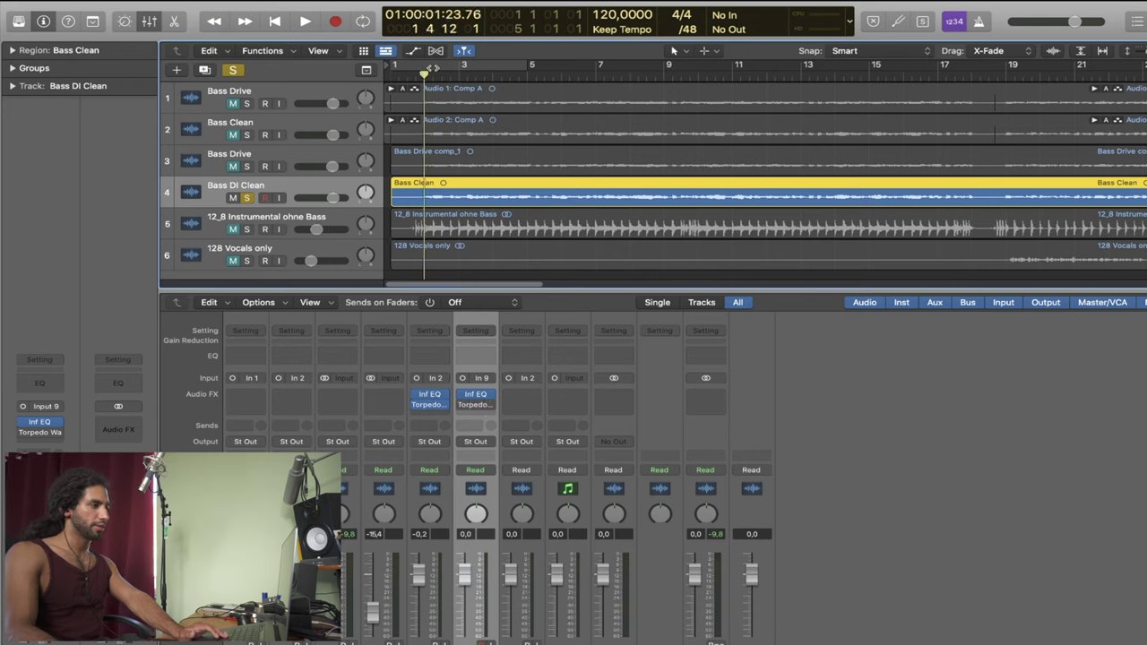
drag(429, 72, 561, 68)
Play the bars 2–5 loop twice, then clear Bass DI Clean's solo
key(space)
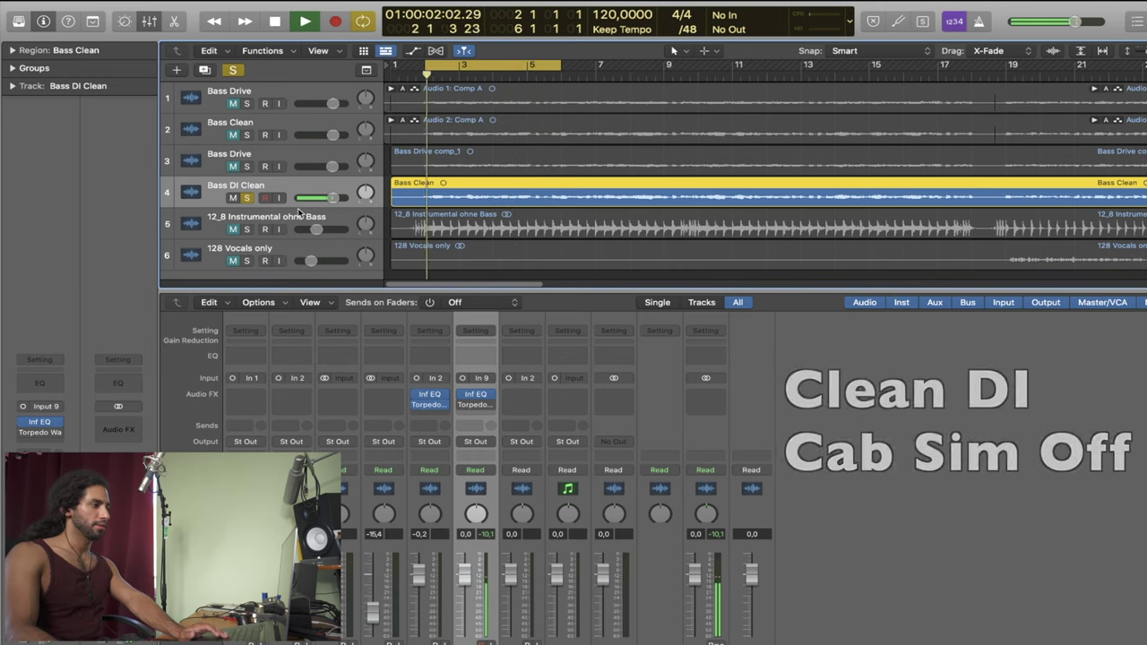
key(space)
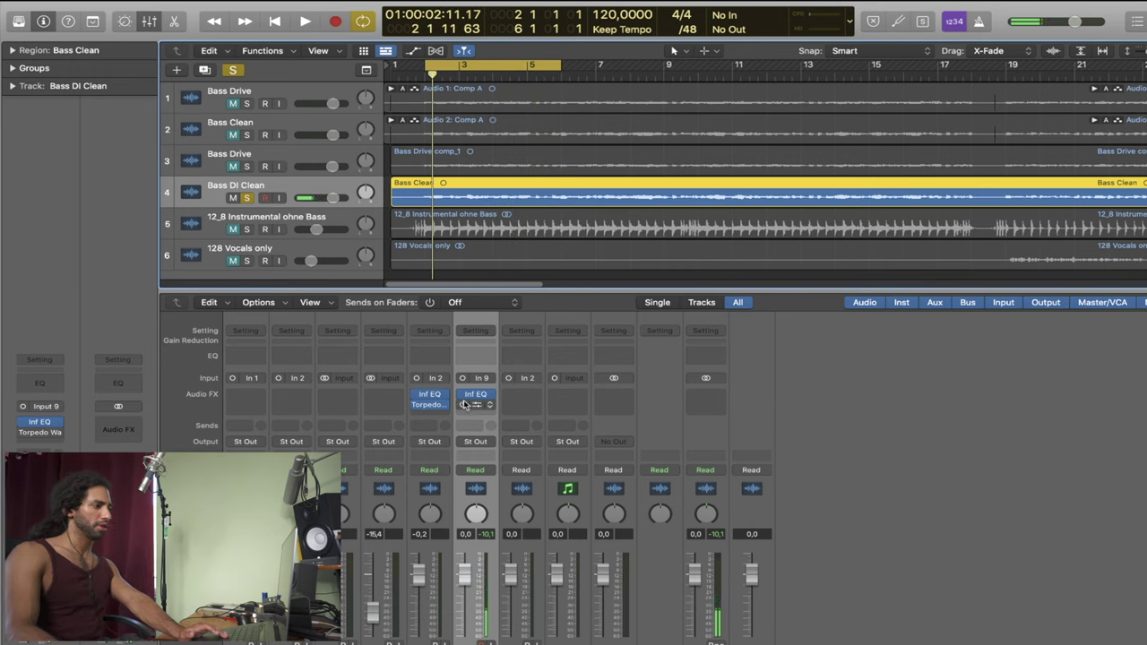
key(space)
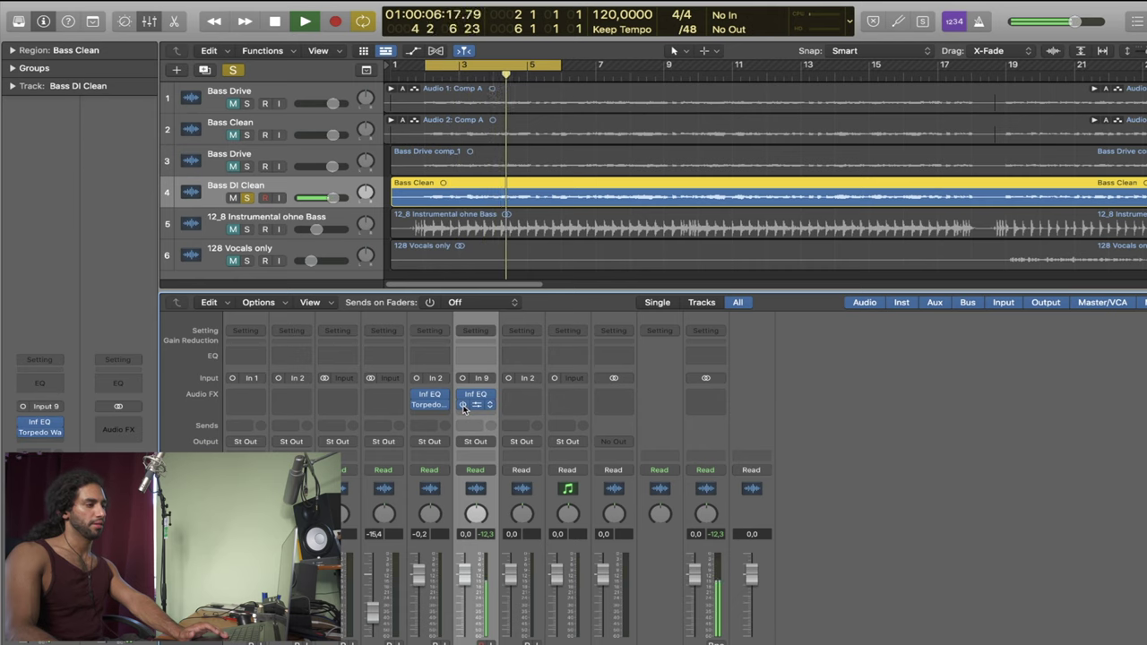
key(space)
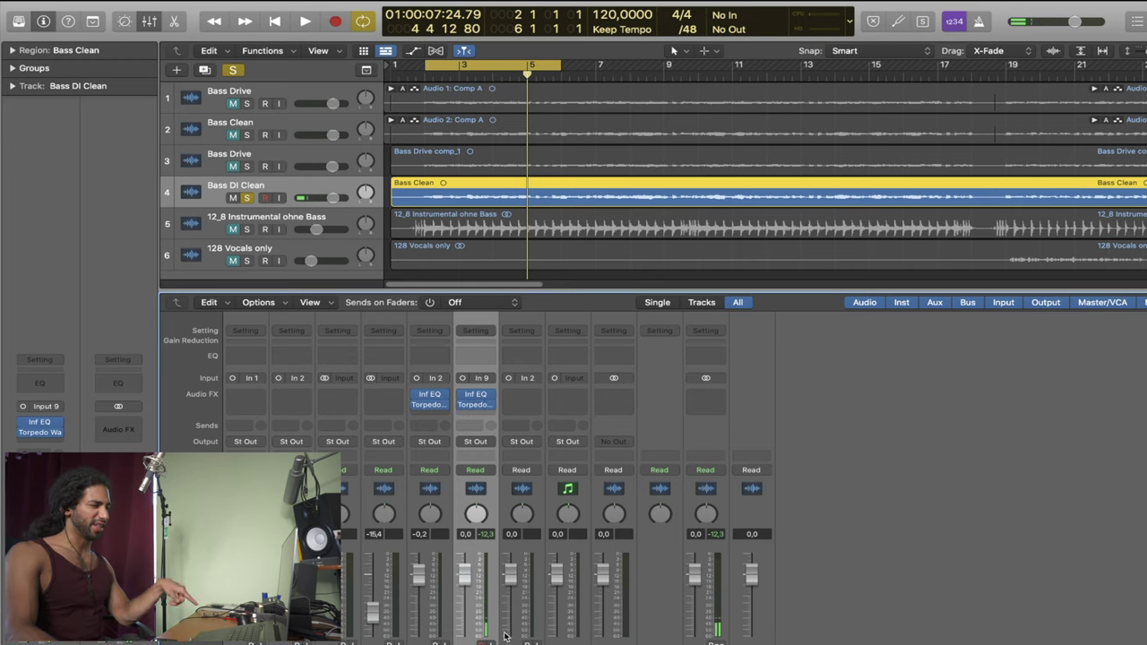
click(246, 197)
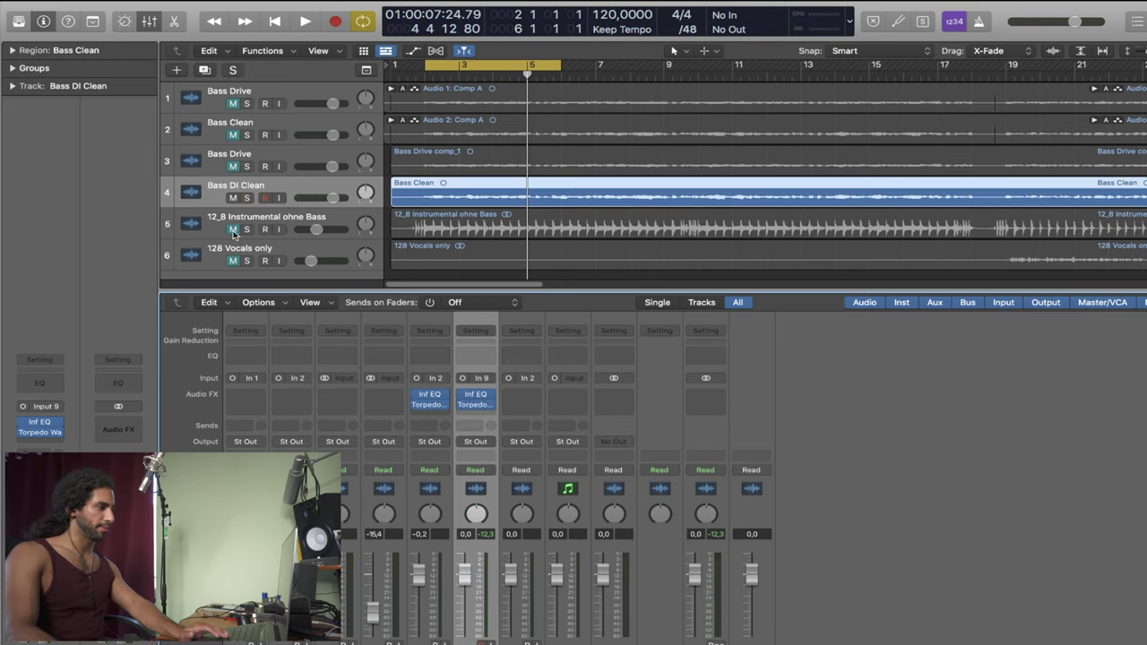
Play the bars 2–5 loop of Bass DI Clean with the 12_8 Instrumental ohne Bass backing, then stop
shift+click(265, 227)
mouse_move(465, 405)
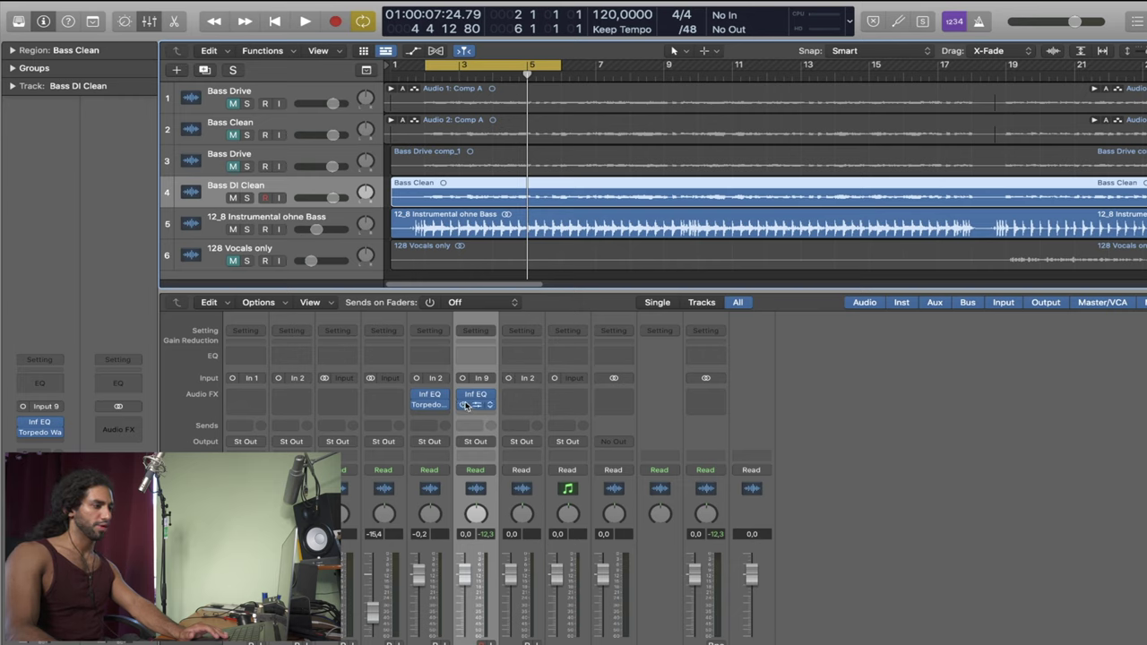
key(space)
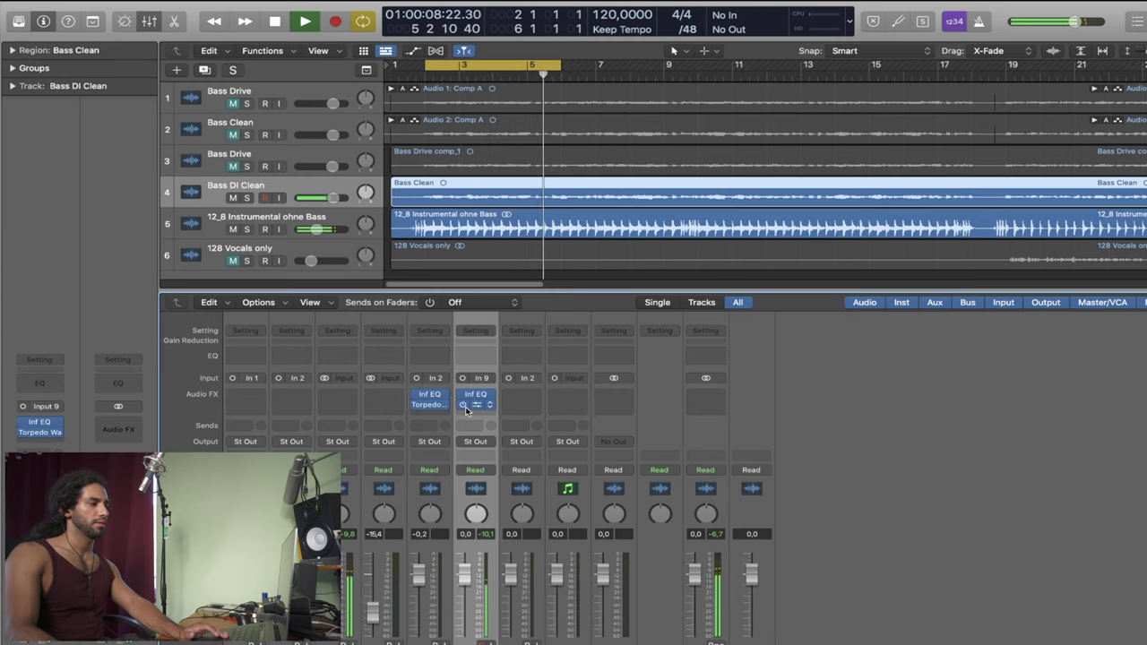
key(space)
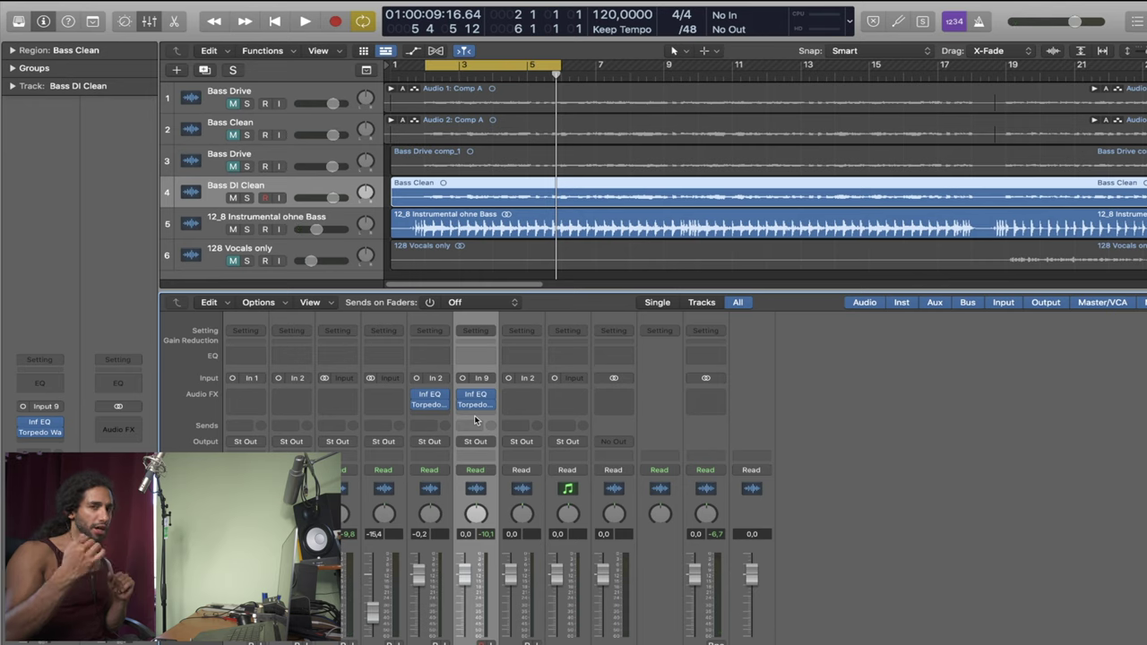
Cycle and play bars 19–23, then stop and turn Cycle off
scroll(882, 147, right, 5)
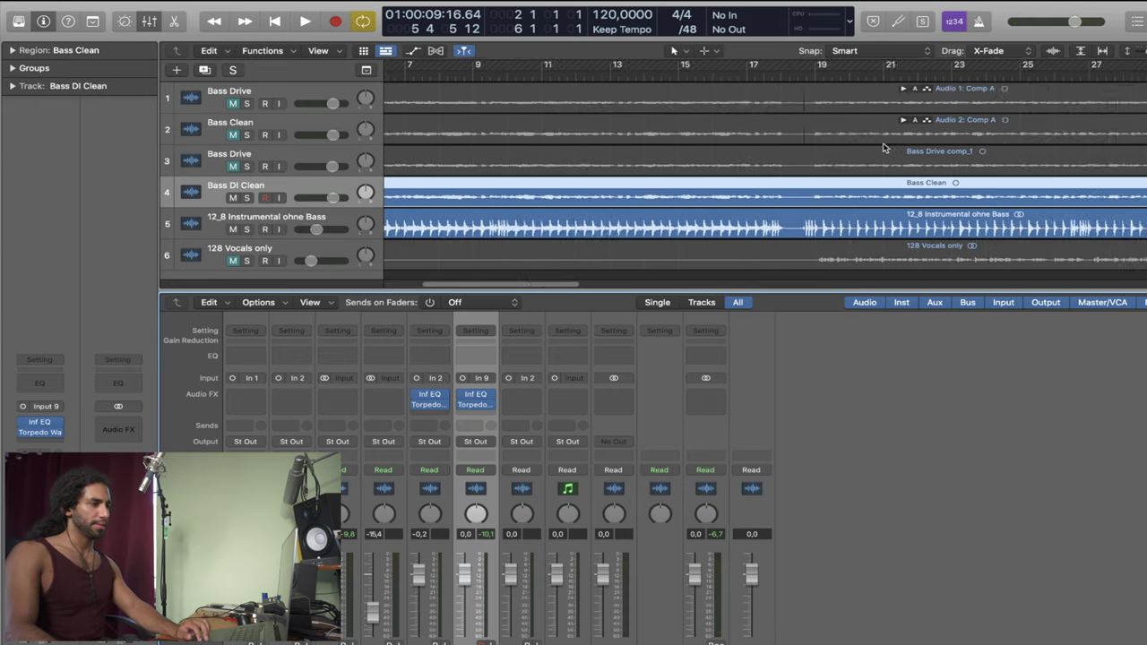
scroll(882, 147, right, 5)
click(675, 72)
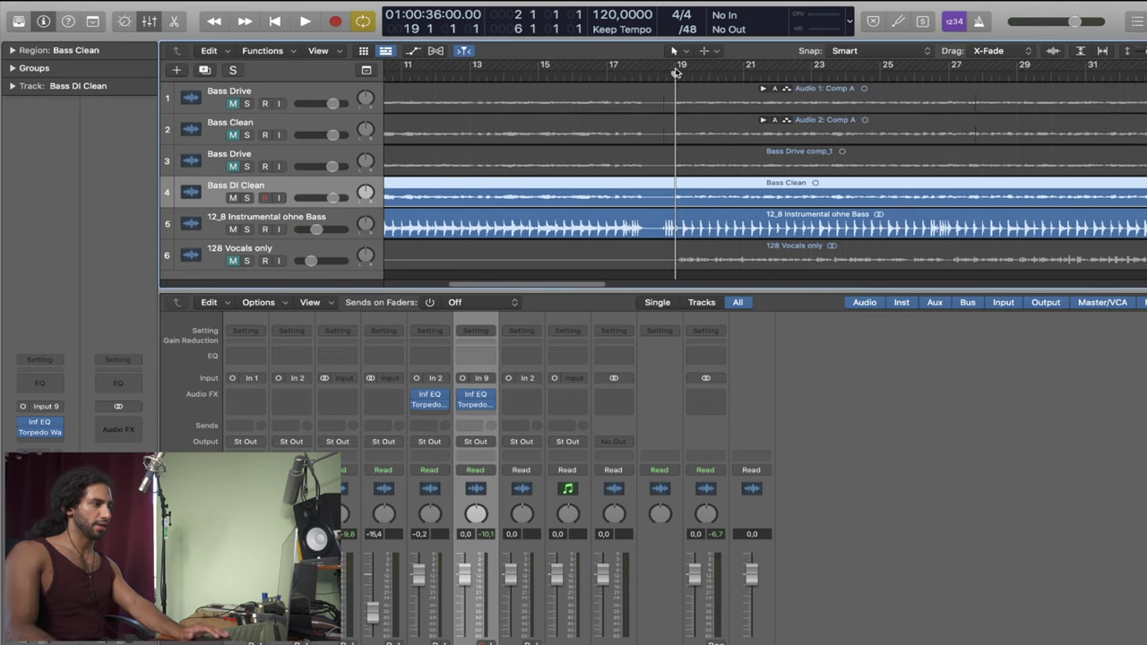
drag(678, 72, 813, 72)
key(space)
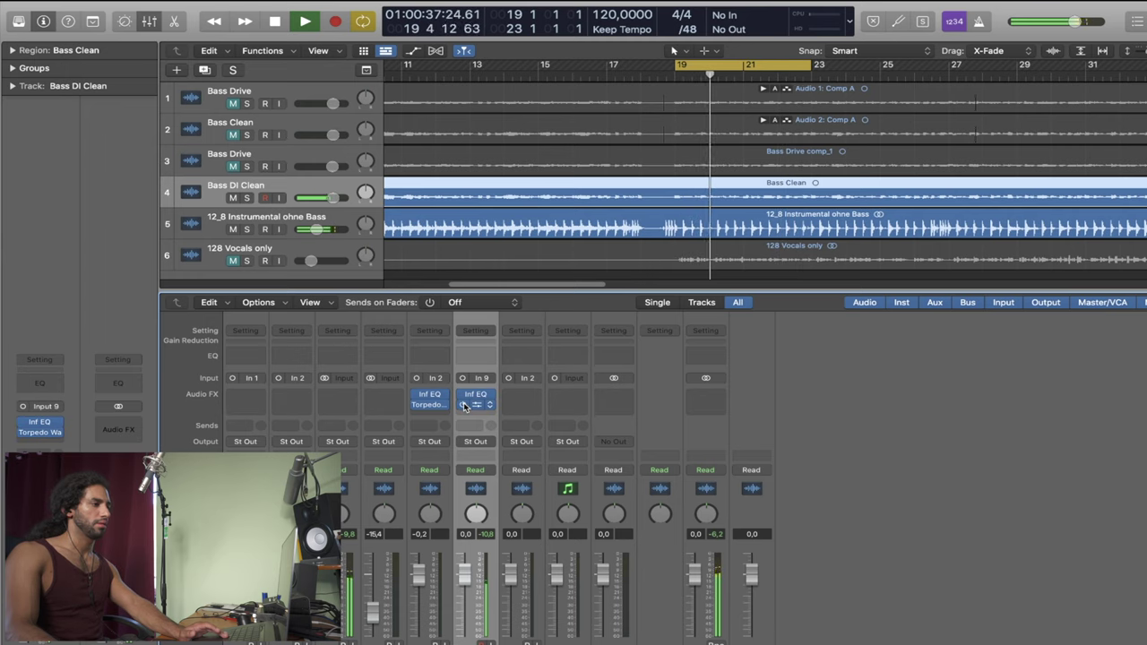
key(space)
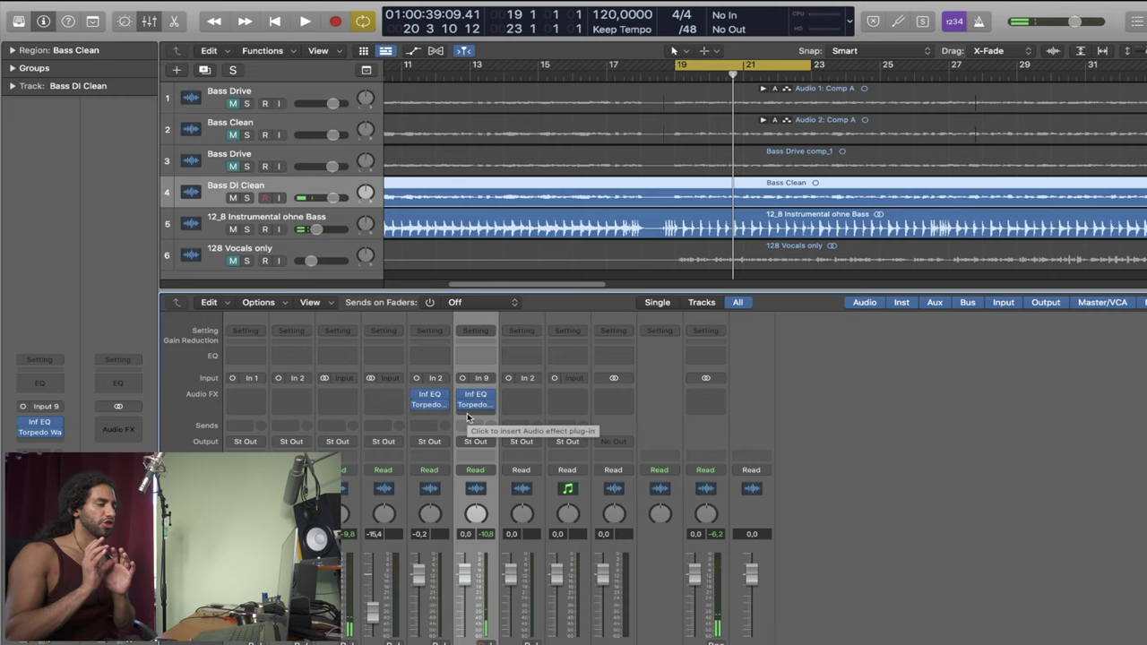
scroll(769, 138, left, 5)
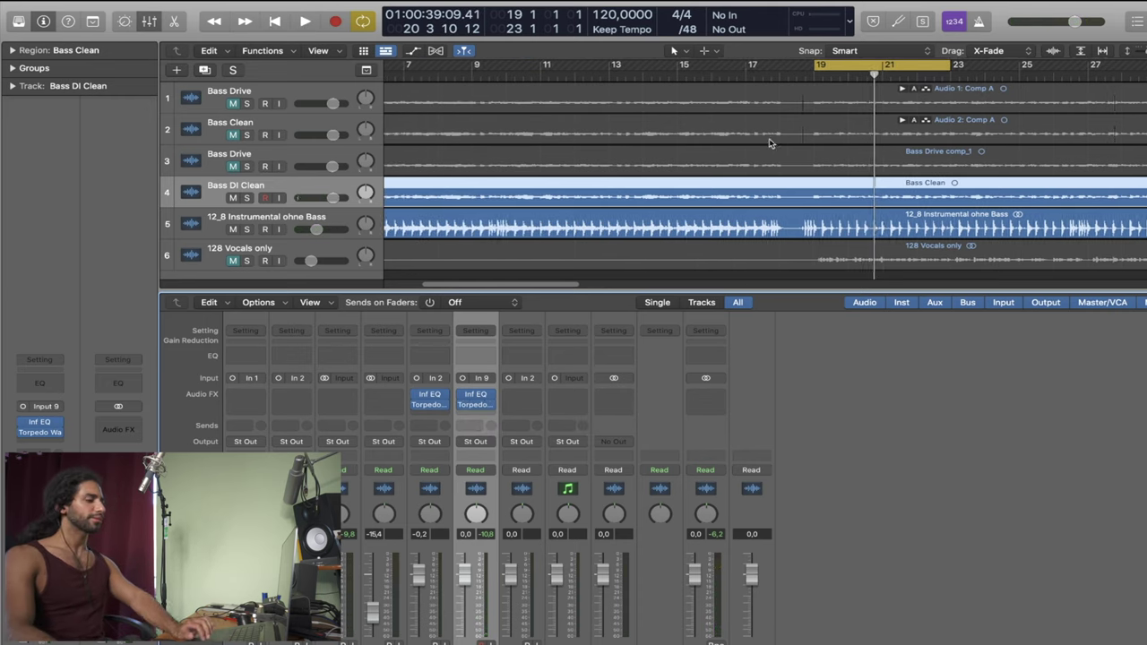
key(c)
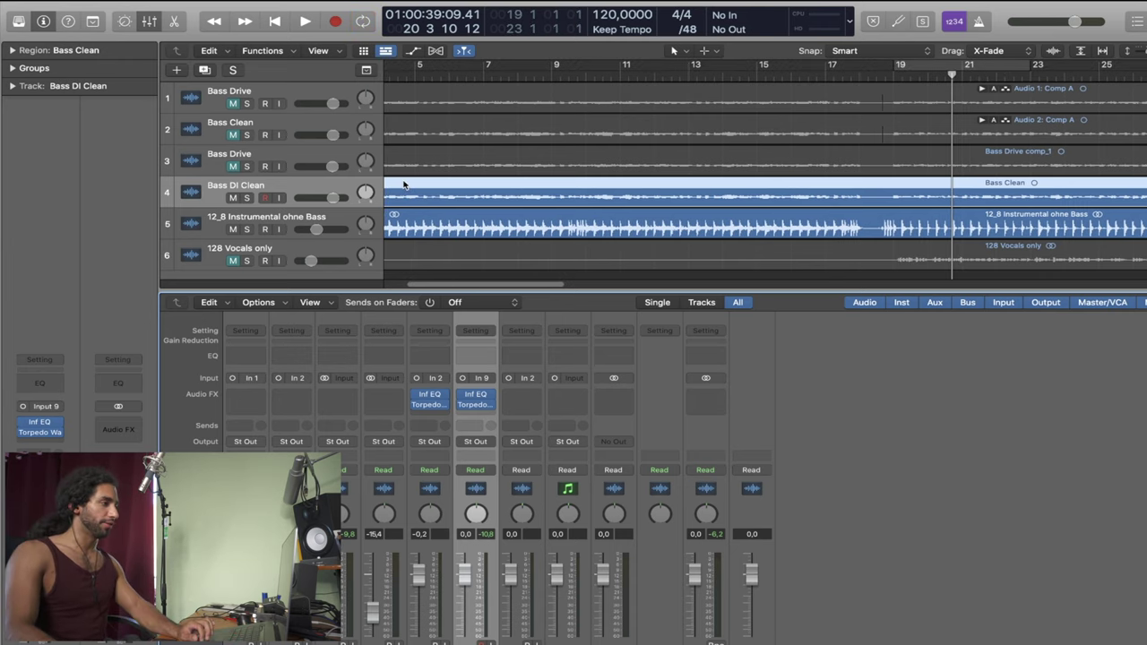
scroll(403, 185, left, 4)
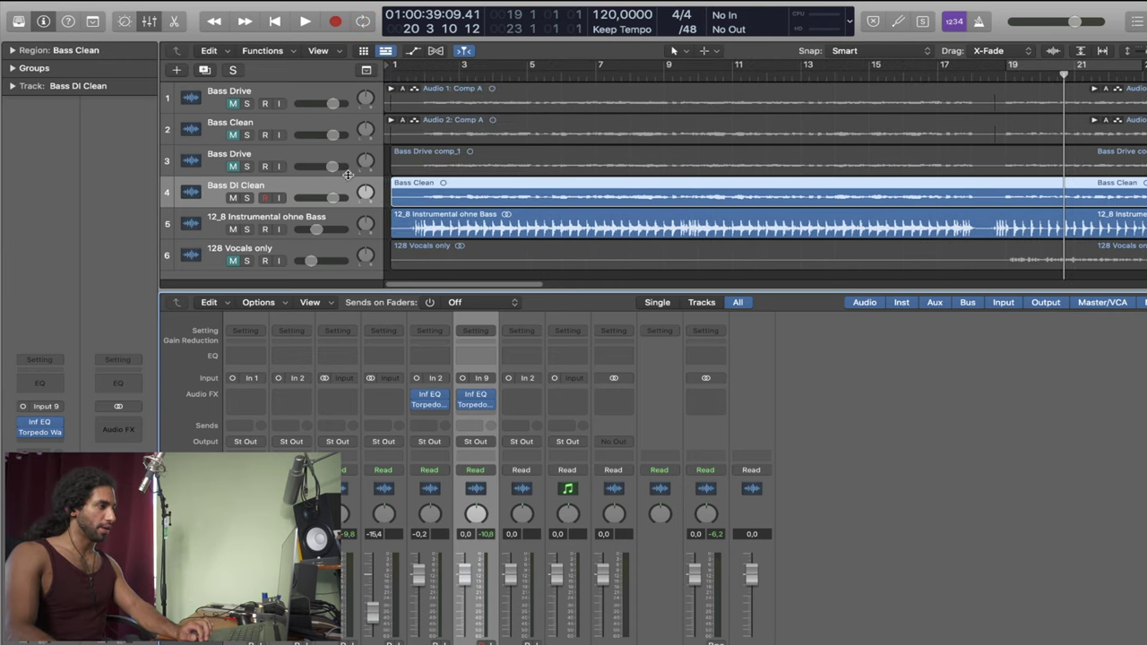
Unmute Bass Drive and move its Infinity EQ low cut to about 30 Hz
click(234, 167)
click(246, 158)
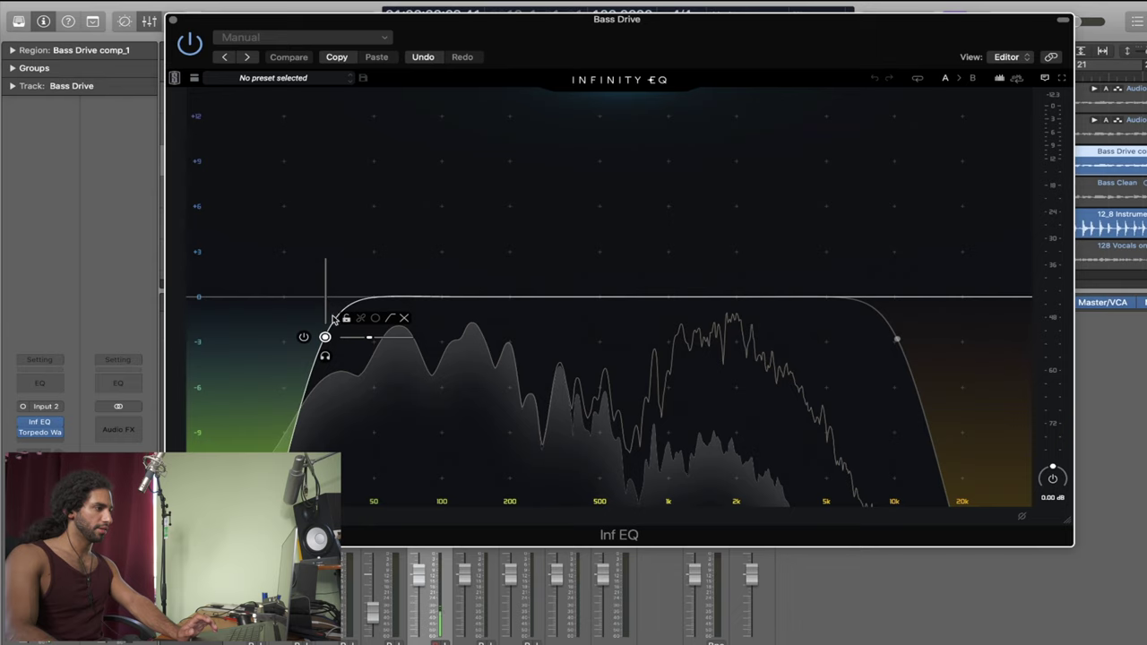
drag(326, 306, 326, 306)
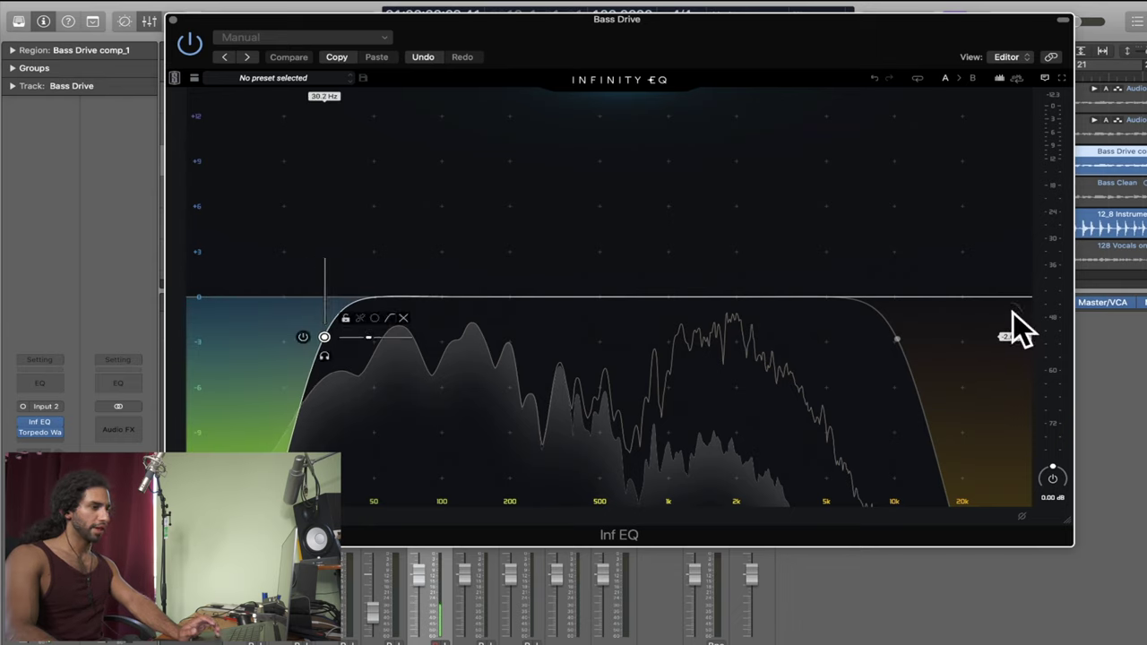
Set the Infinity EQ high cut to about 10.1 kHz and close the EQ window
click(897, 339)
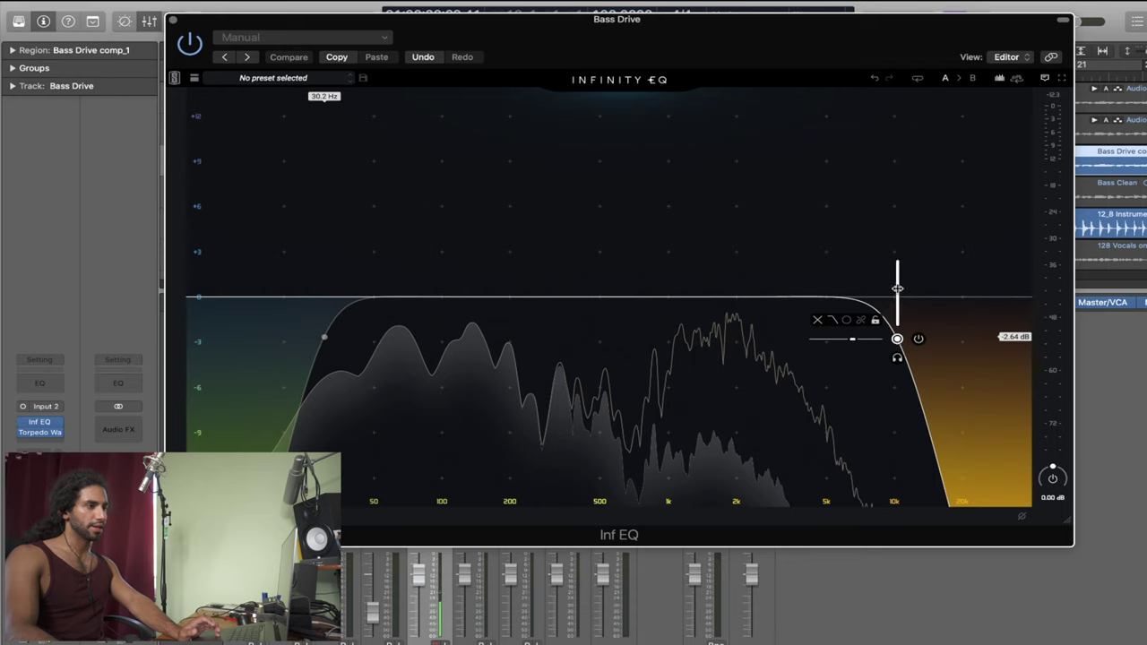
drag(897, 288, 897, 283)
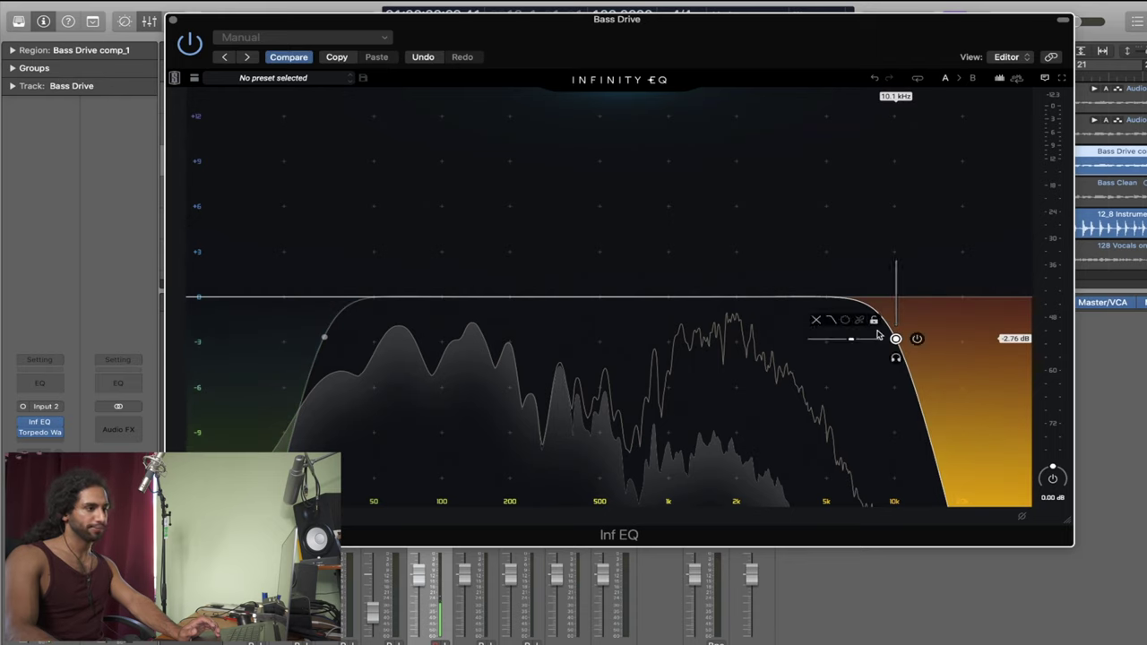
click(507, 239)
click(901, 325)
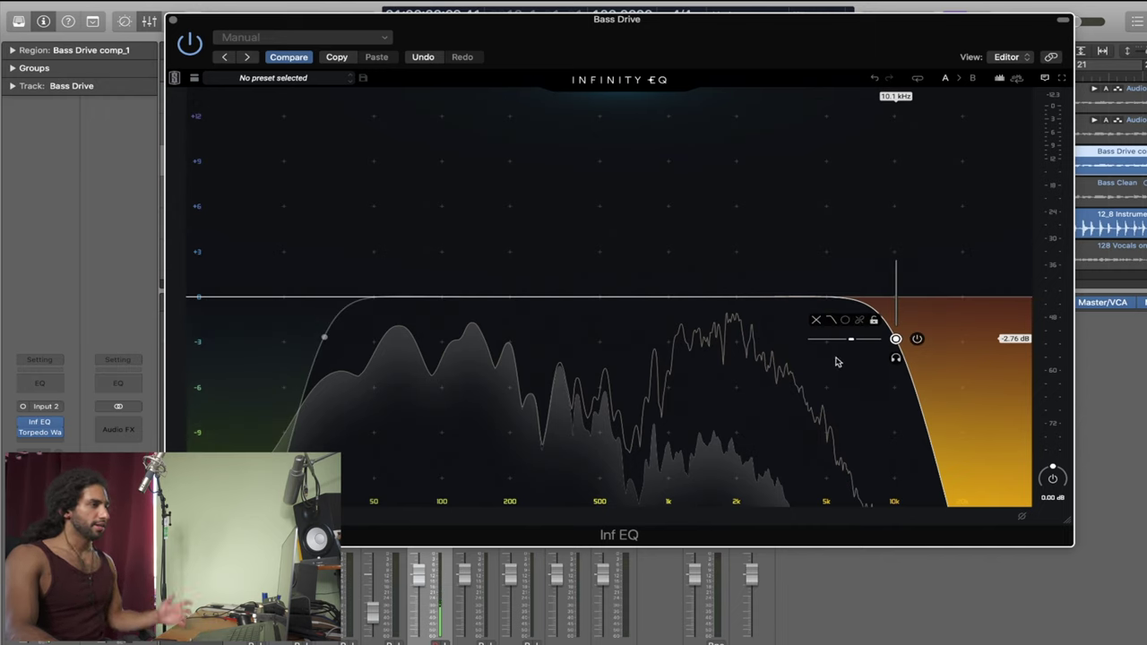
click(463, 239)
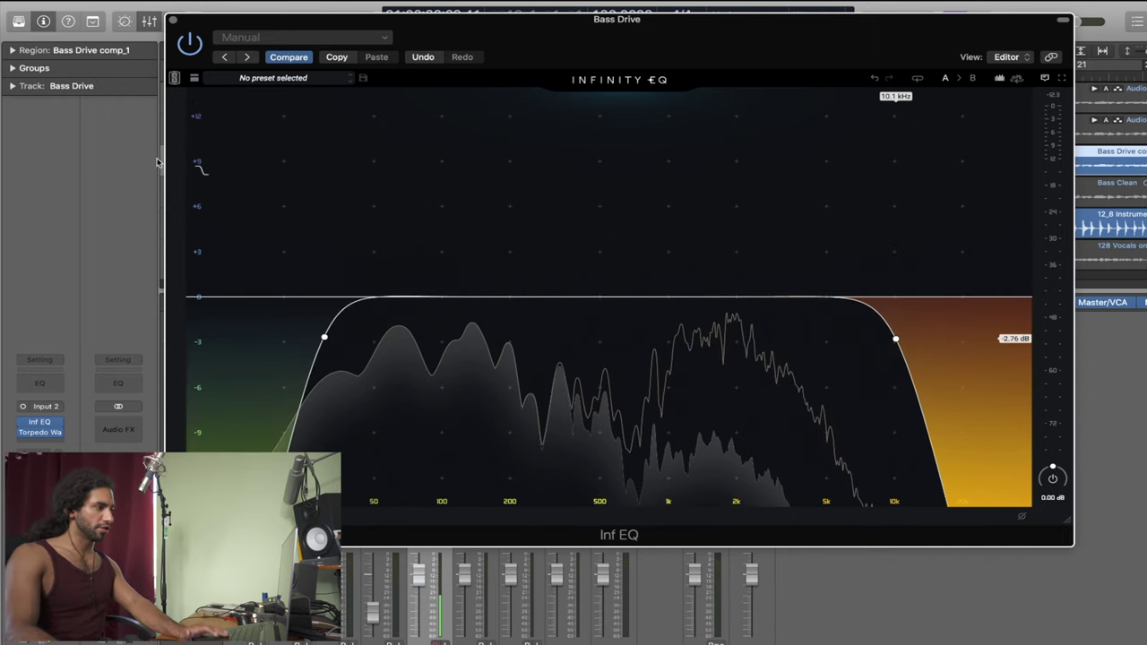
click(173, 19)
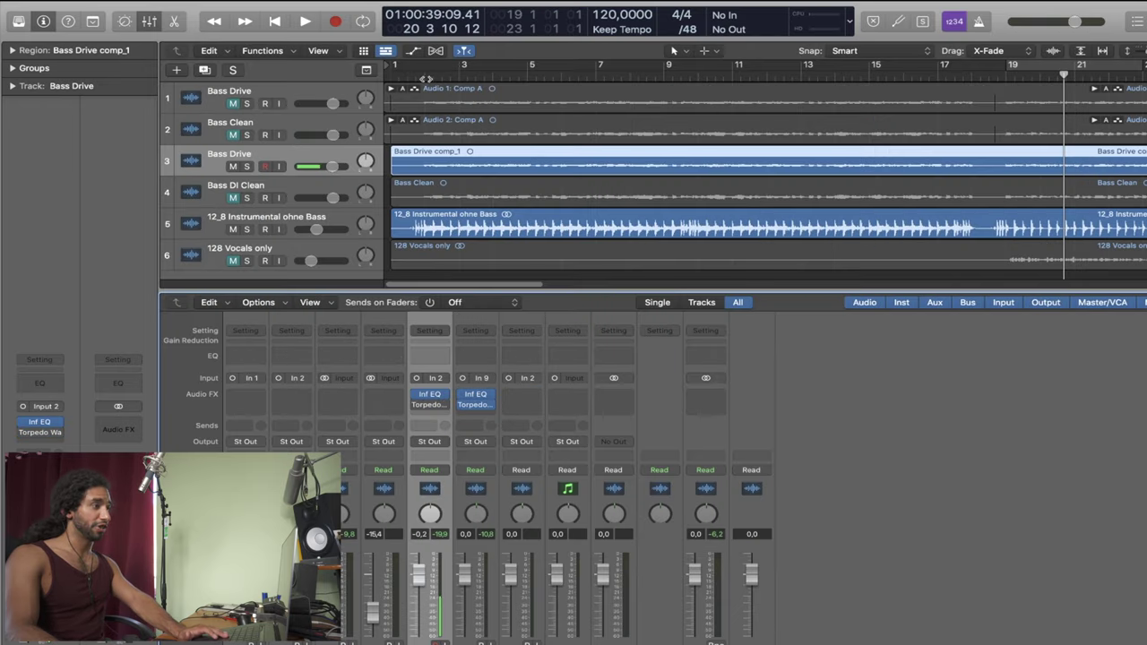
Loop bars 2–5 and play Bass Drive with the instrumental backing muted
click(426, 77)
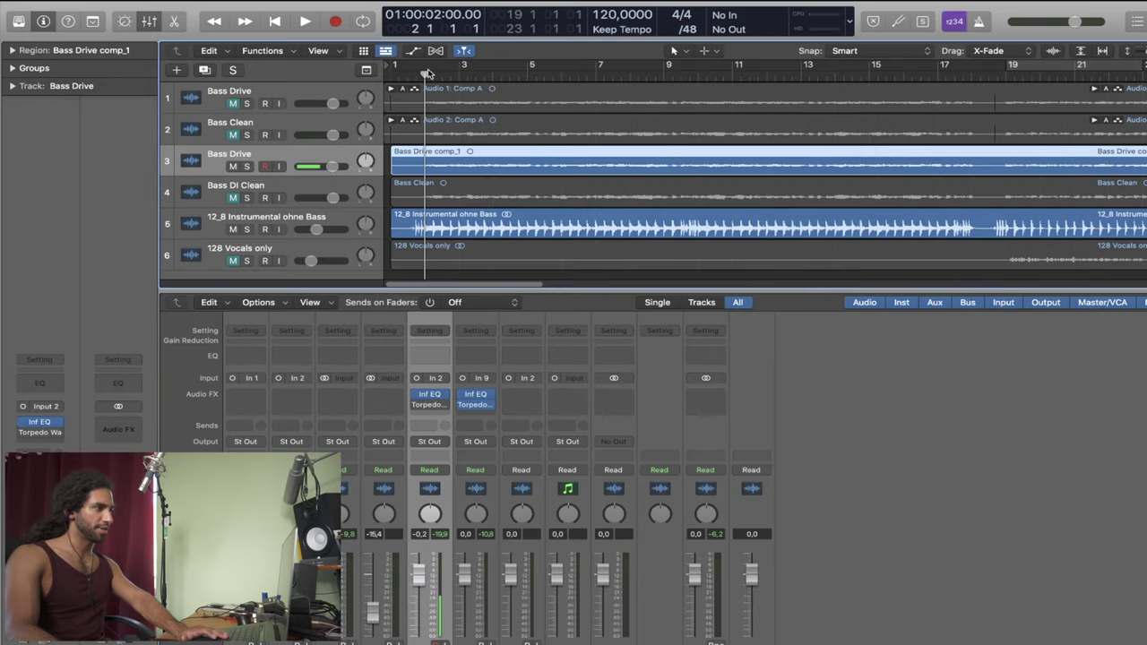
drag(429, 73, 568, 68)
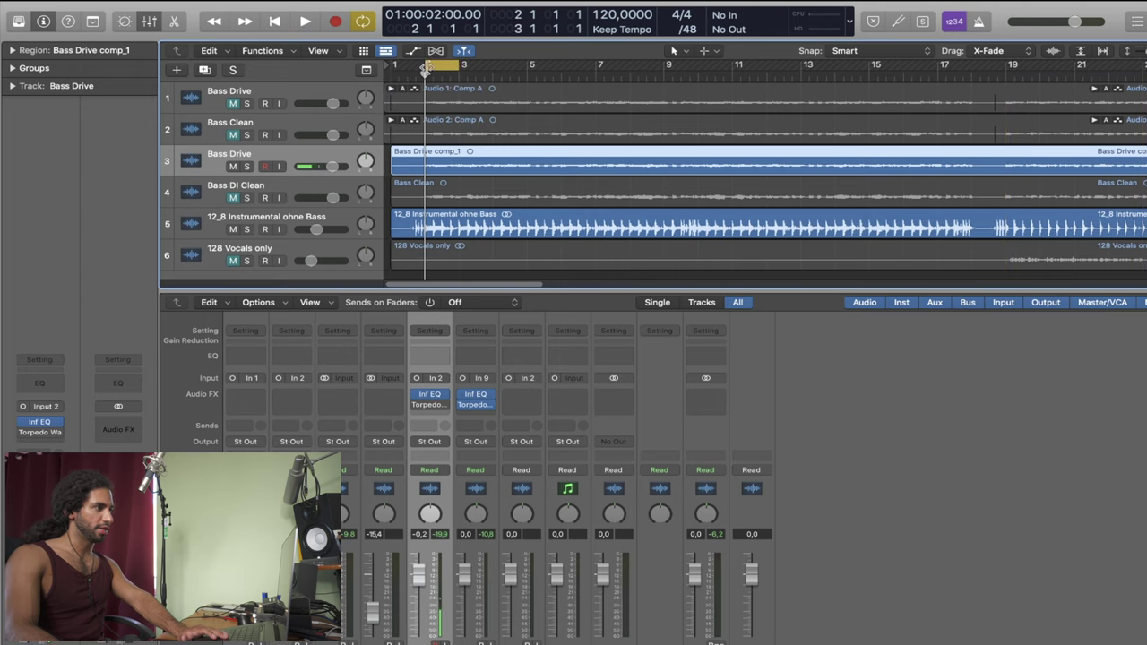
click(234, 229)
key(space)
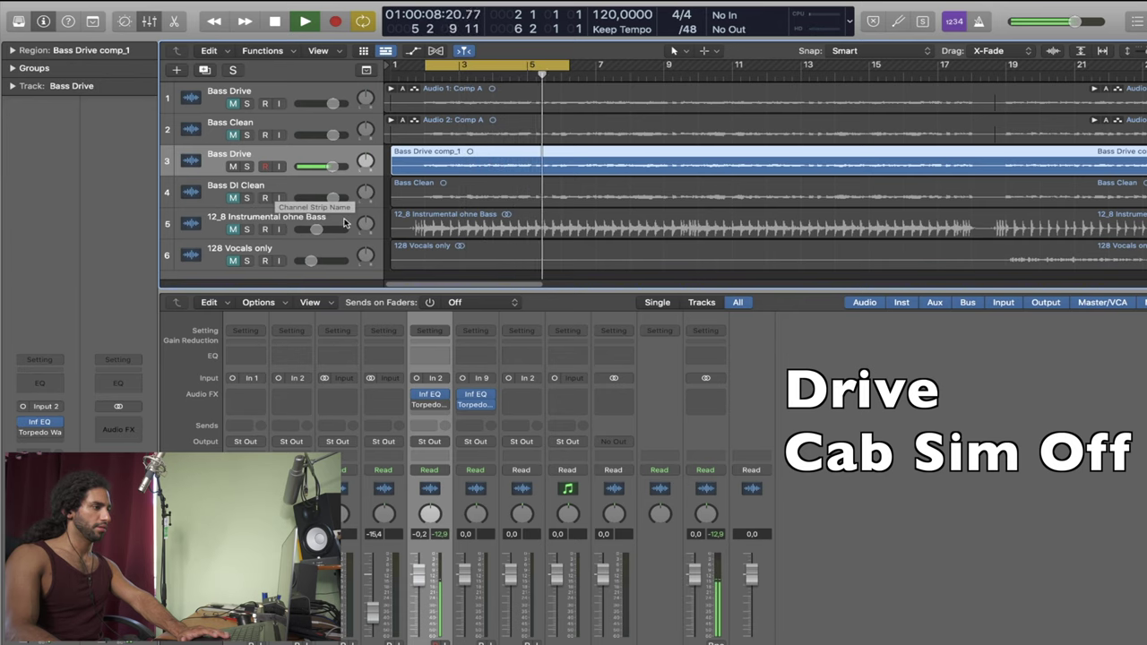
key(space)
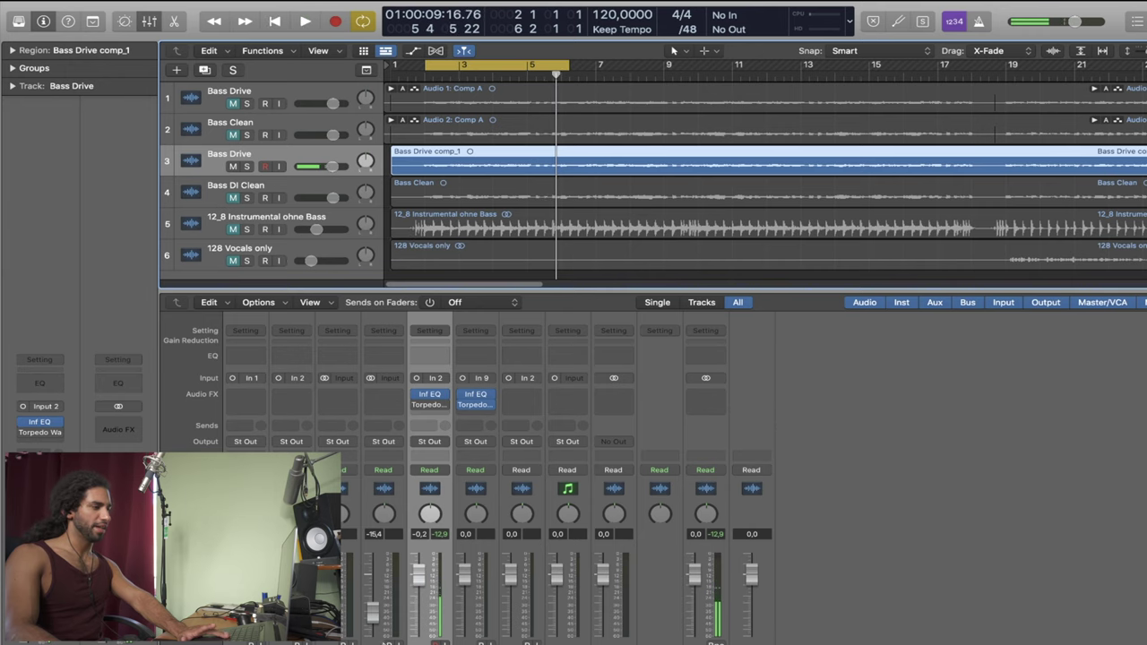
Unmute the backing, lower Bass Drive to -3,4 dB, and extend the loop end one beat
click(233, 230)
key(space)
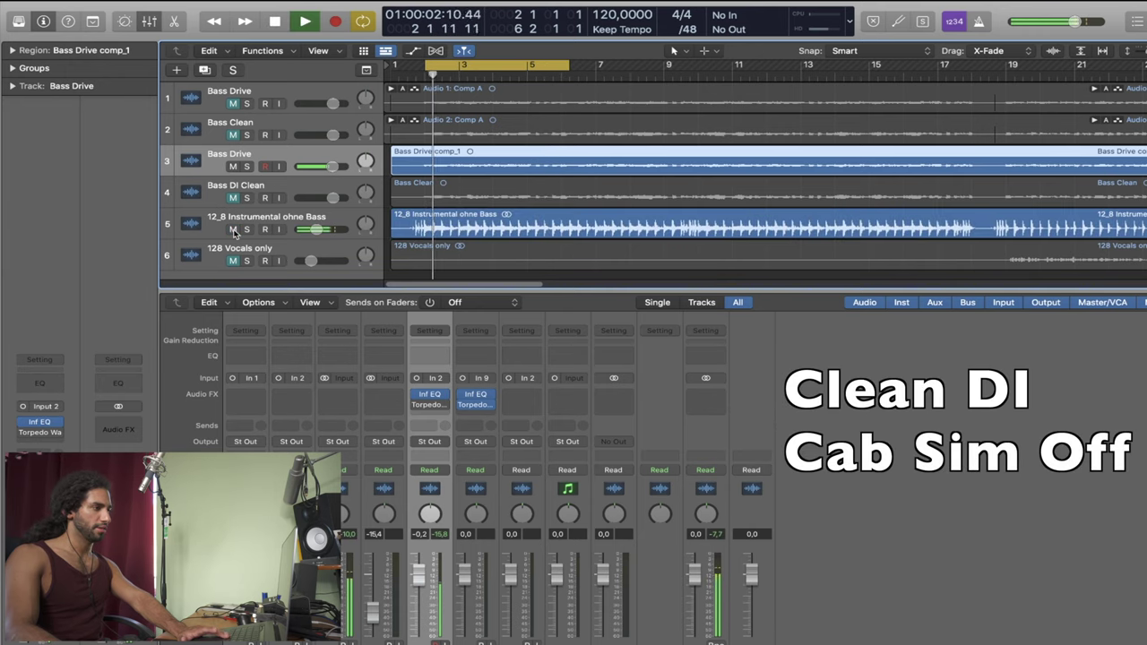
drag(331, 166, 325, 166)
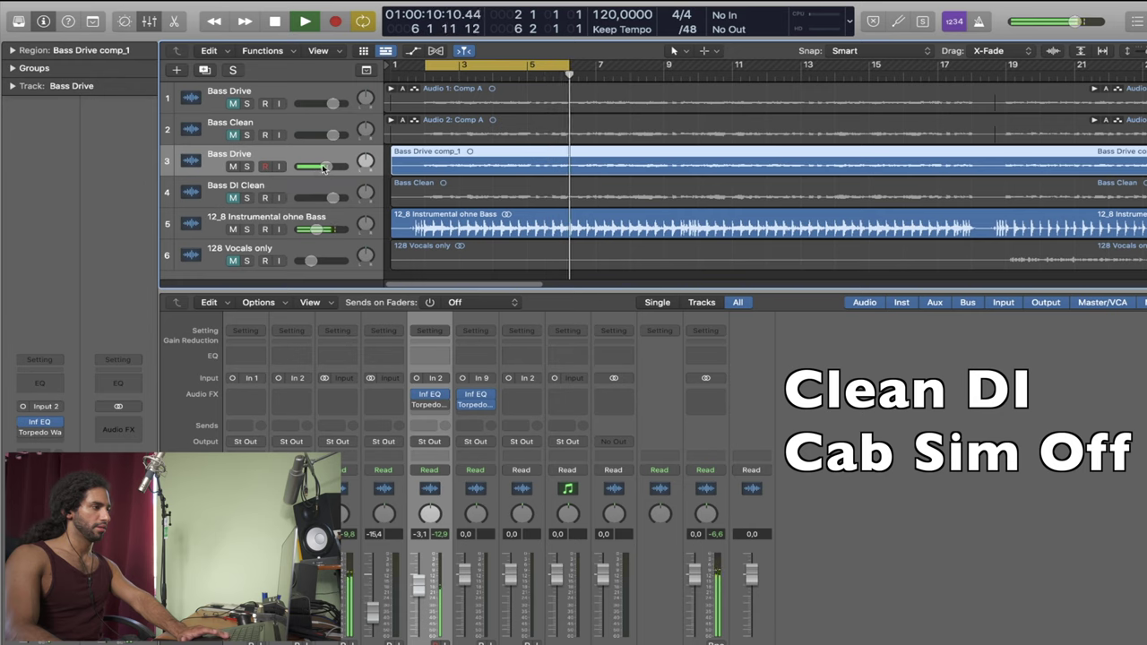
drag(324, 166, 323, 167)
drag(568, 64, 561, 64)
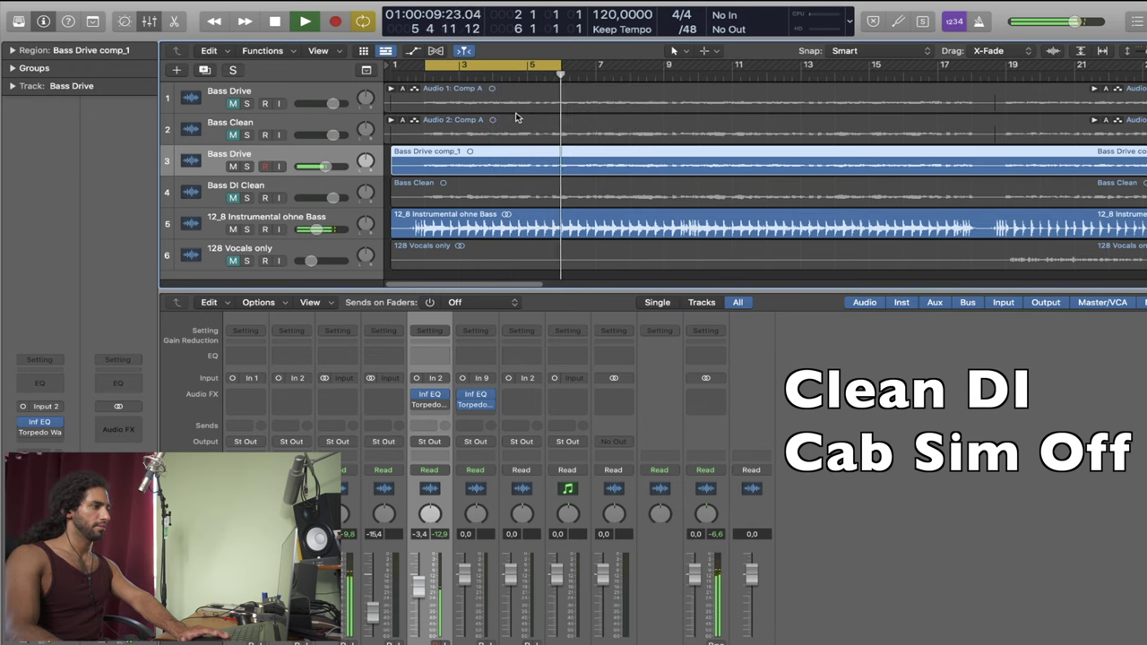
key(space)
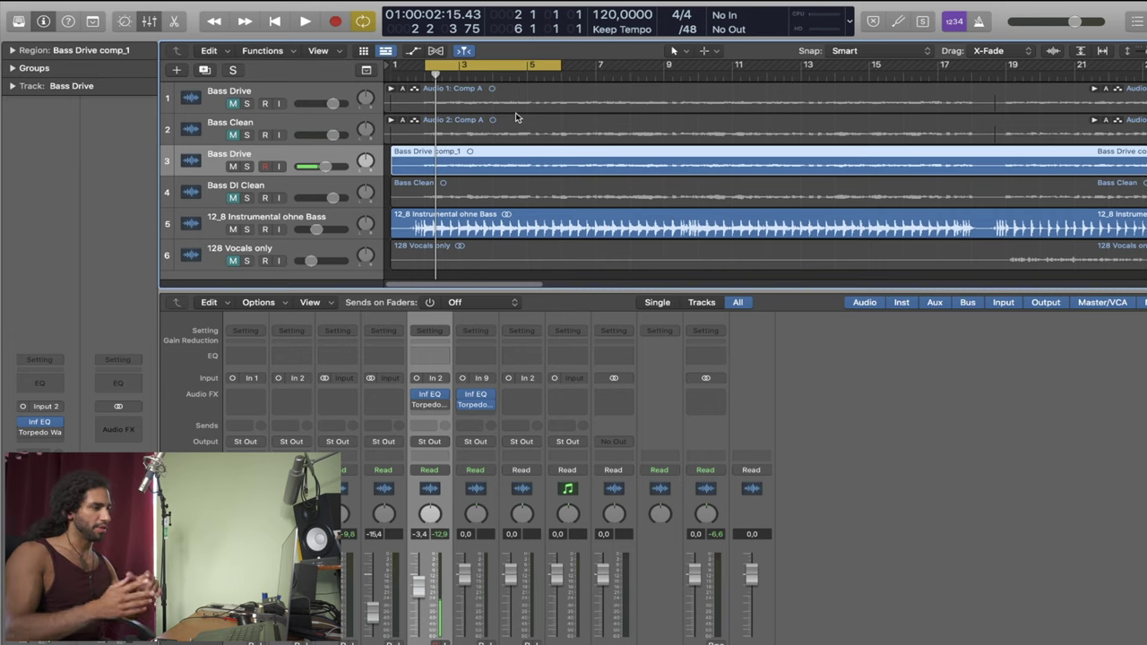
Set Bass Drive to -5,0 dB and compare it muted and unmuted during playback
drag(325, 168, 322, 168)
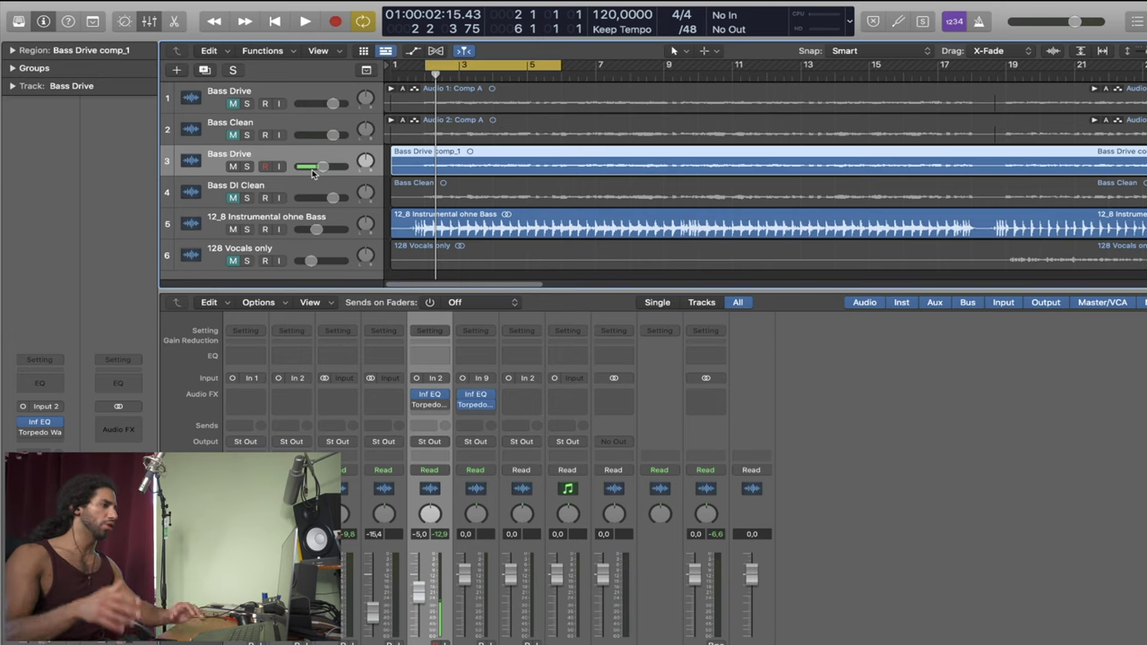
key(space)
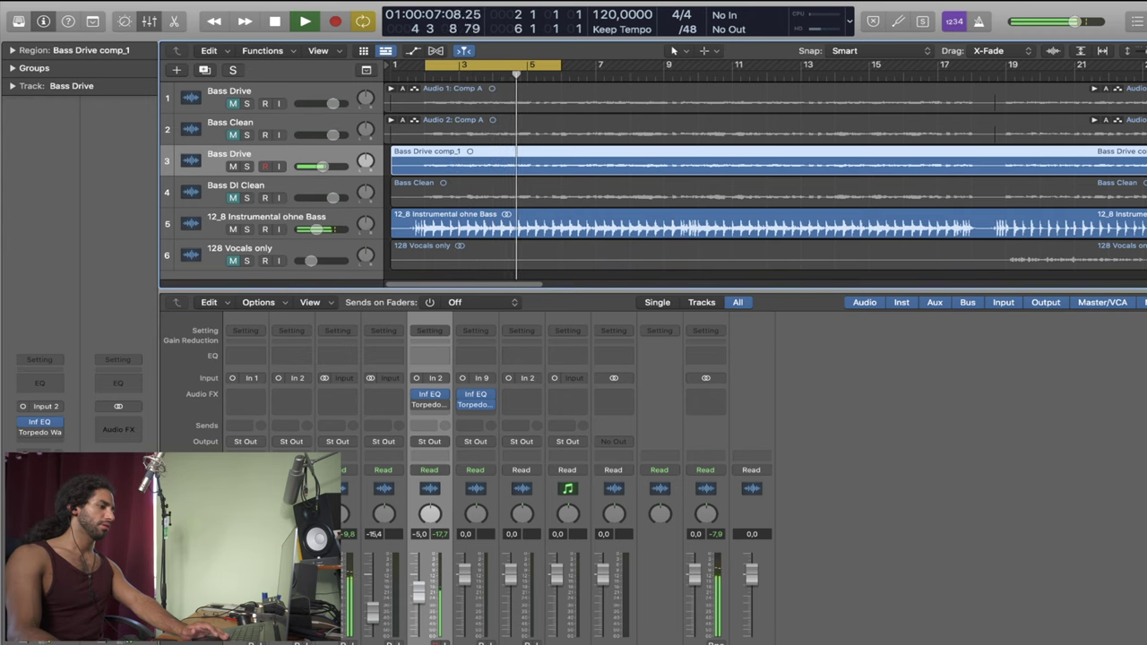
key(ctrl+m)
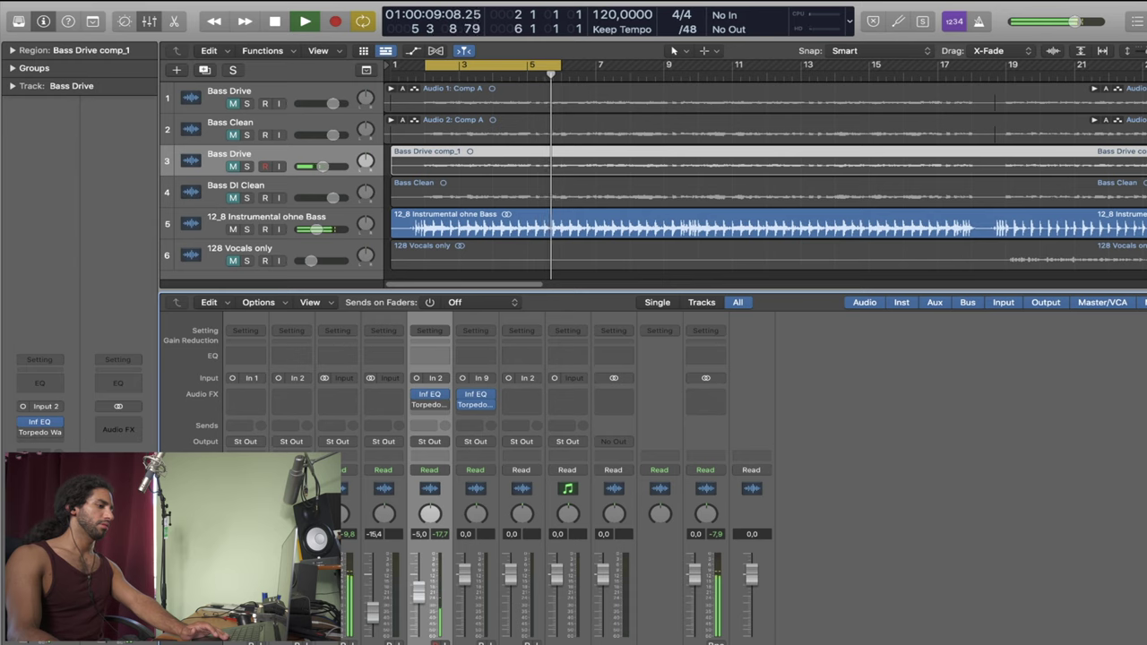
key(ctrl+m)
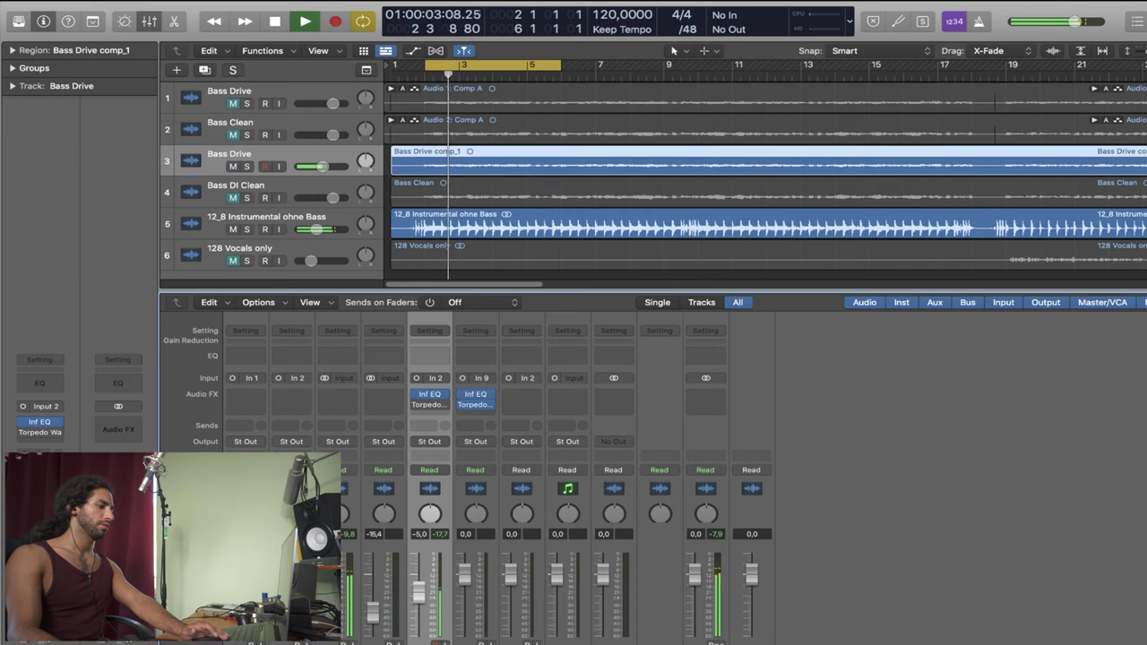
key(space)
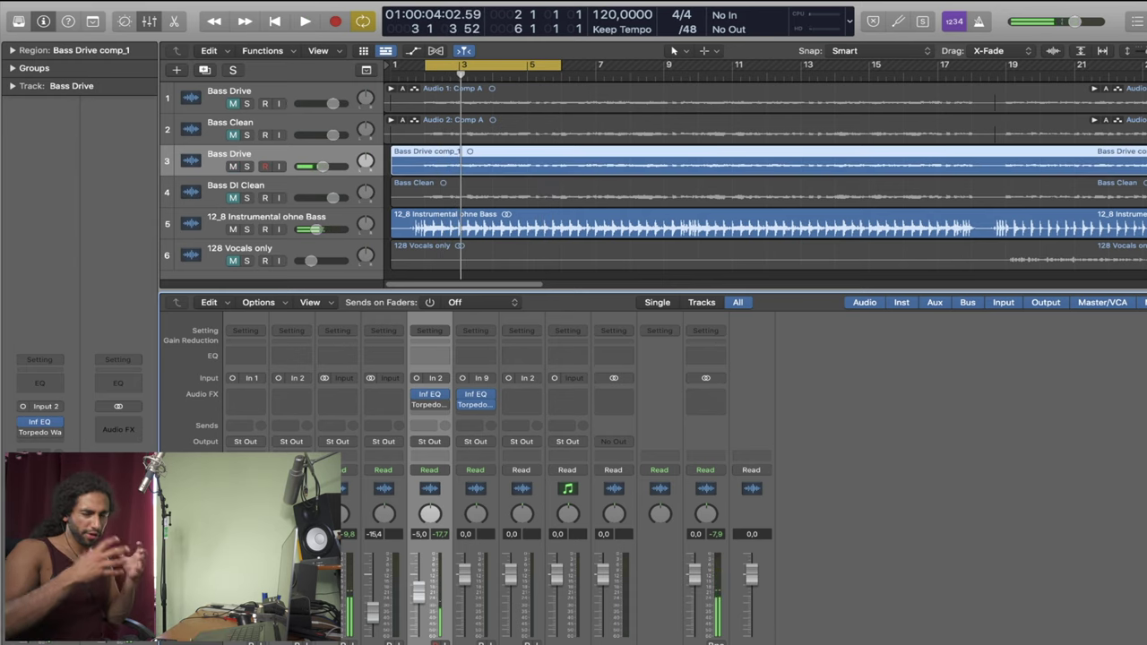
Open Bass Drive's Torpedo Wall of Sound plugin and reposition its window
click(427, 407)
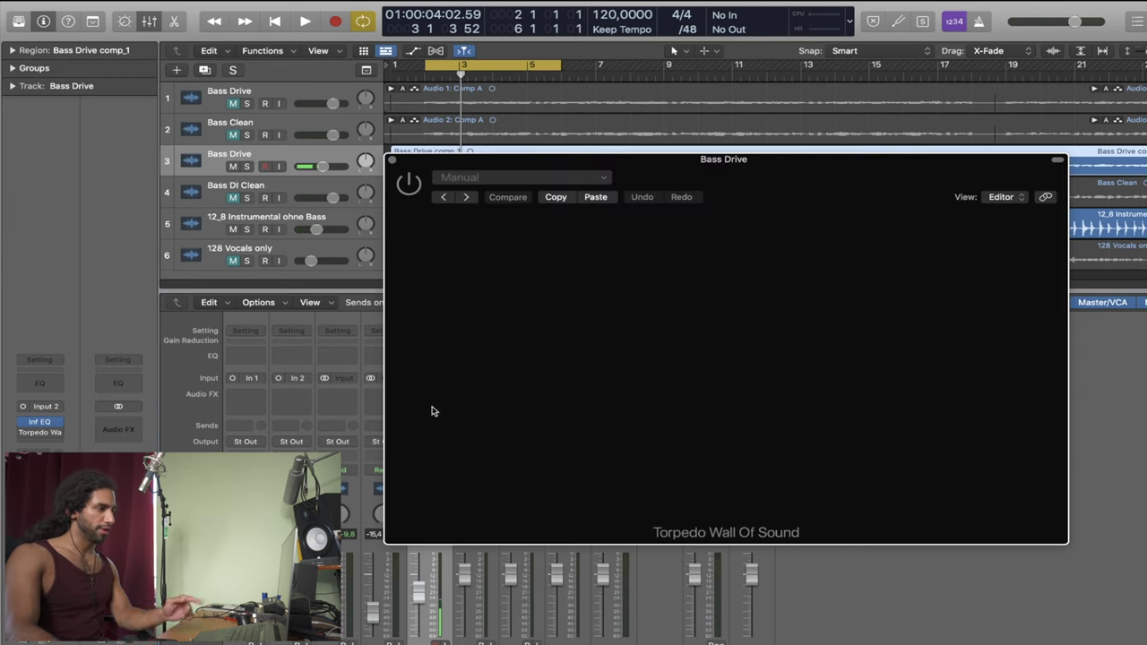
drag(770, 172, 698, 155)
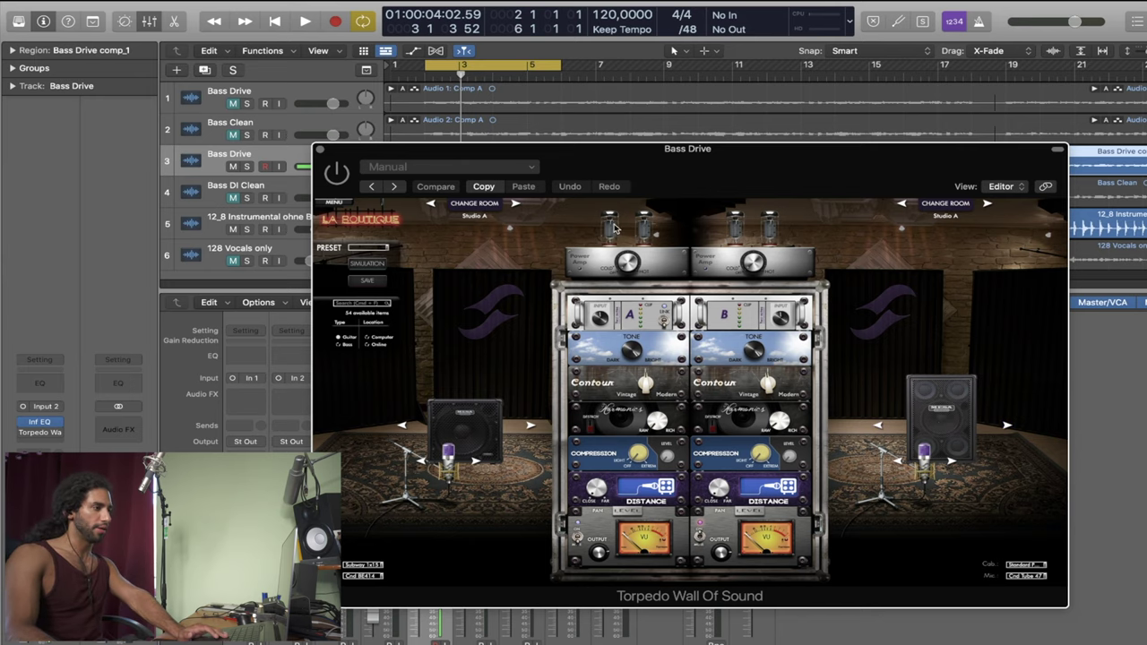
drag(614, 168, 683, 134)
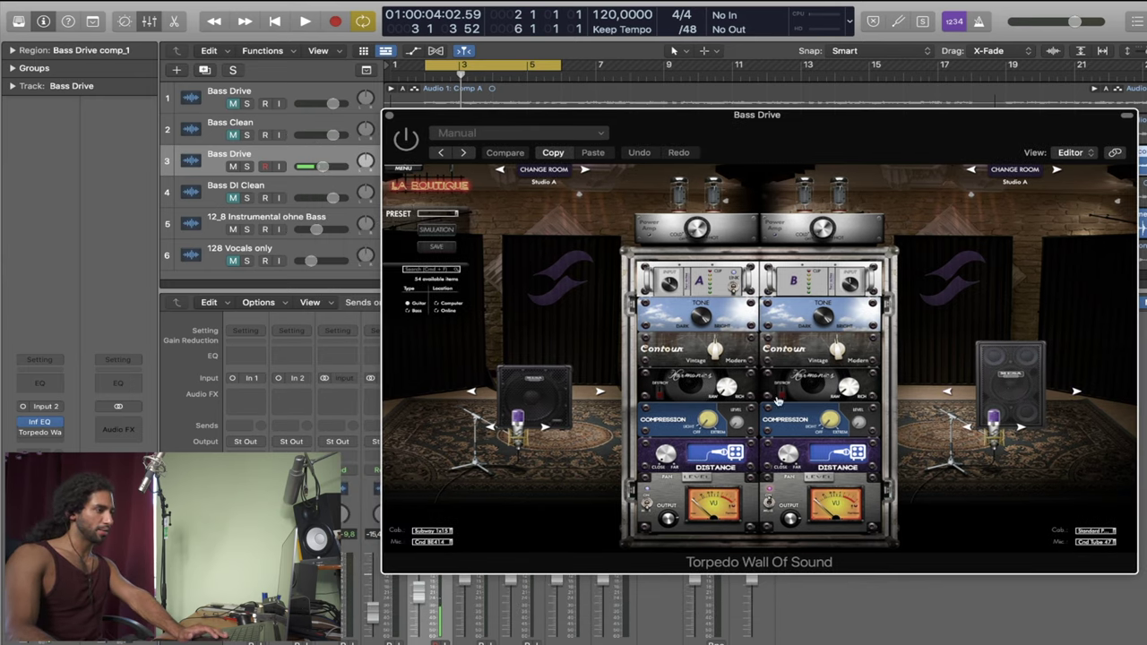
Solo Bass Drive, play it with the Torpedo cab sim bypassed, then stop and unsolo
key(s)
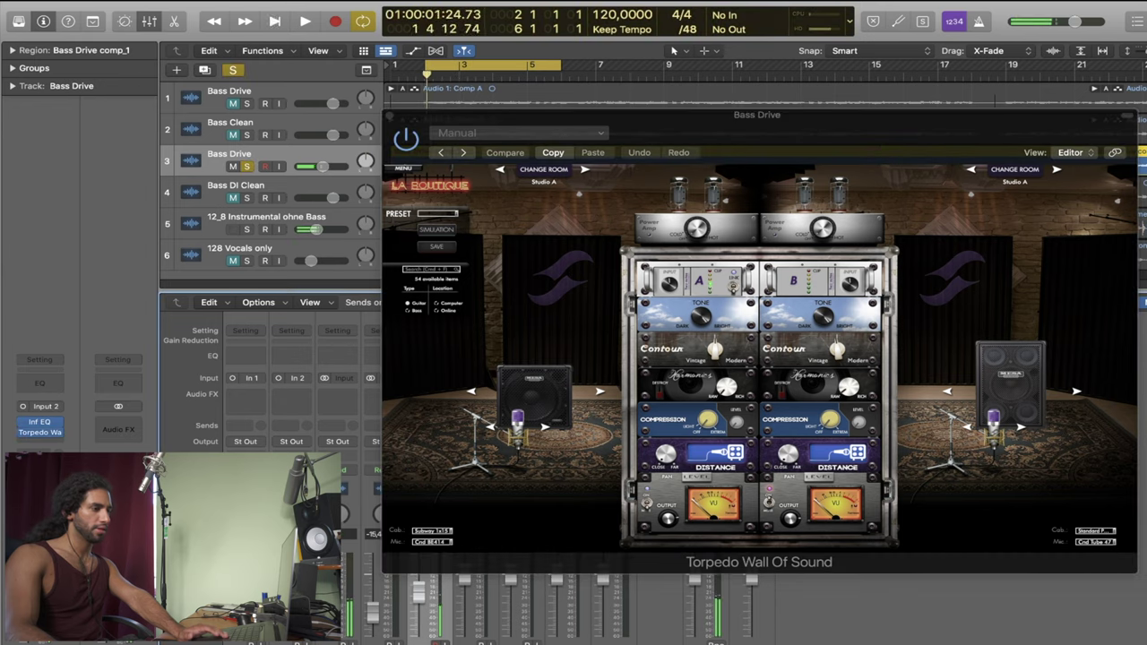
key(space)
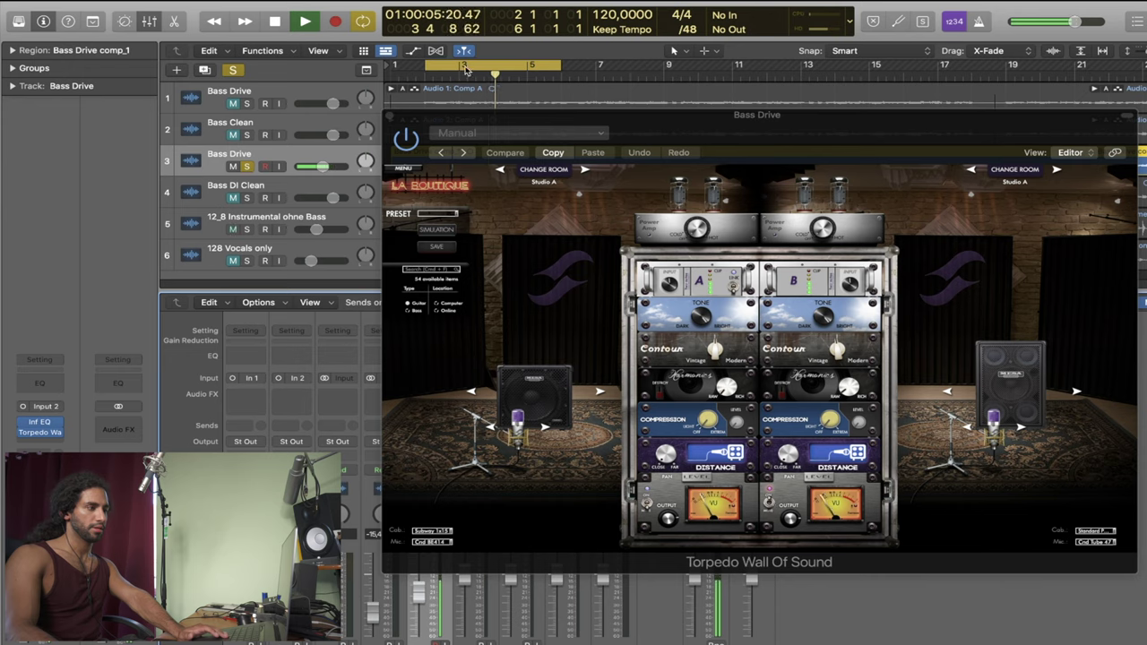
click(408, 142)
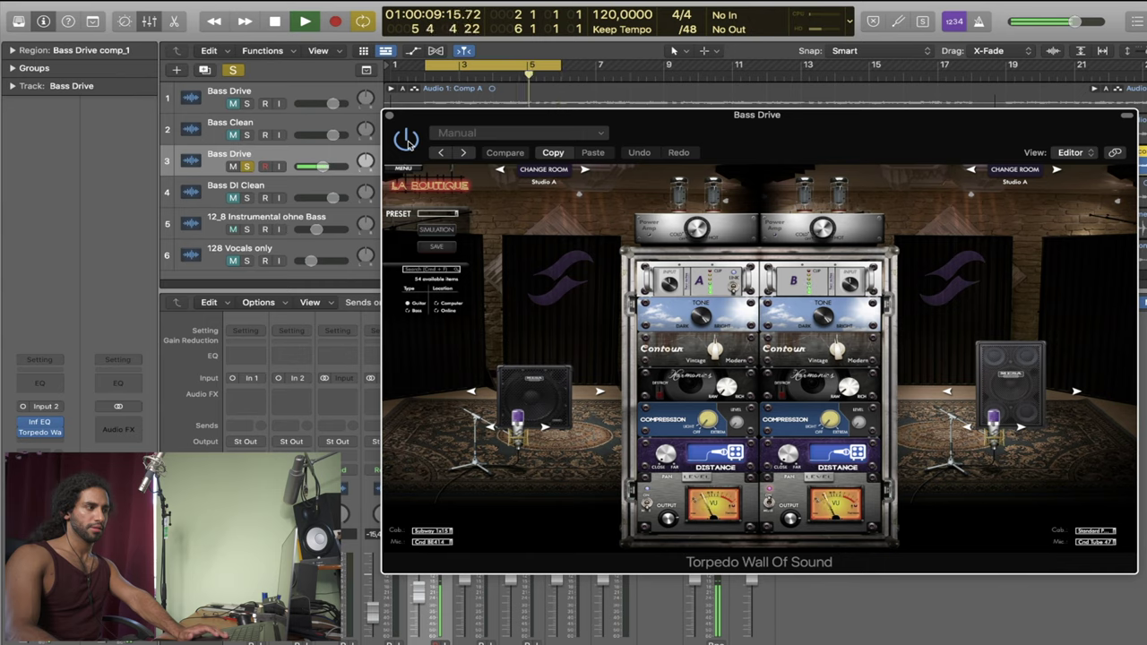
click(407, 142)
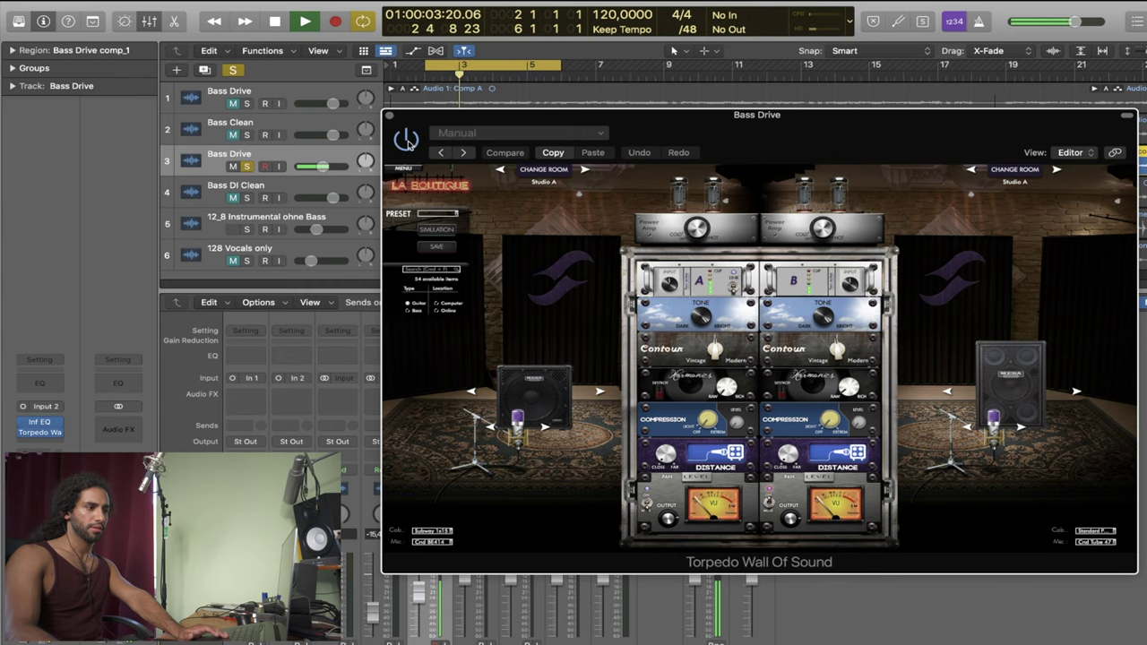
key(space)
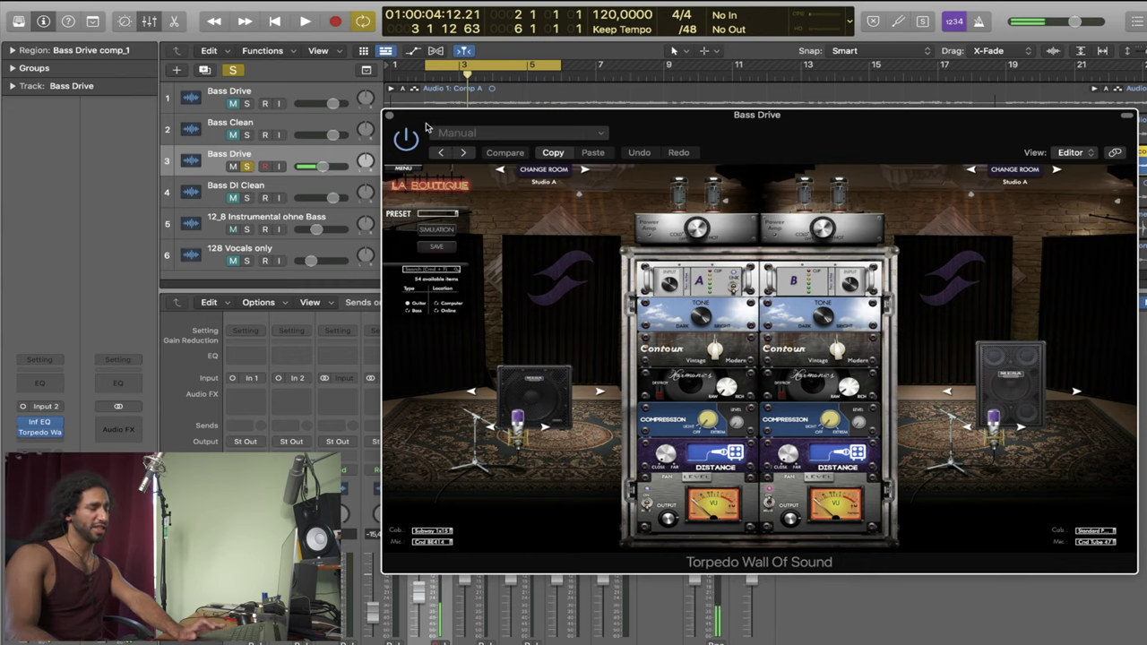
mouse_move(428, 124)
mouse_down()
mouse_move(451, 100)
mouse_move(441, 128)
mouse_up()
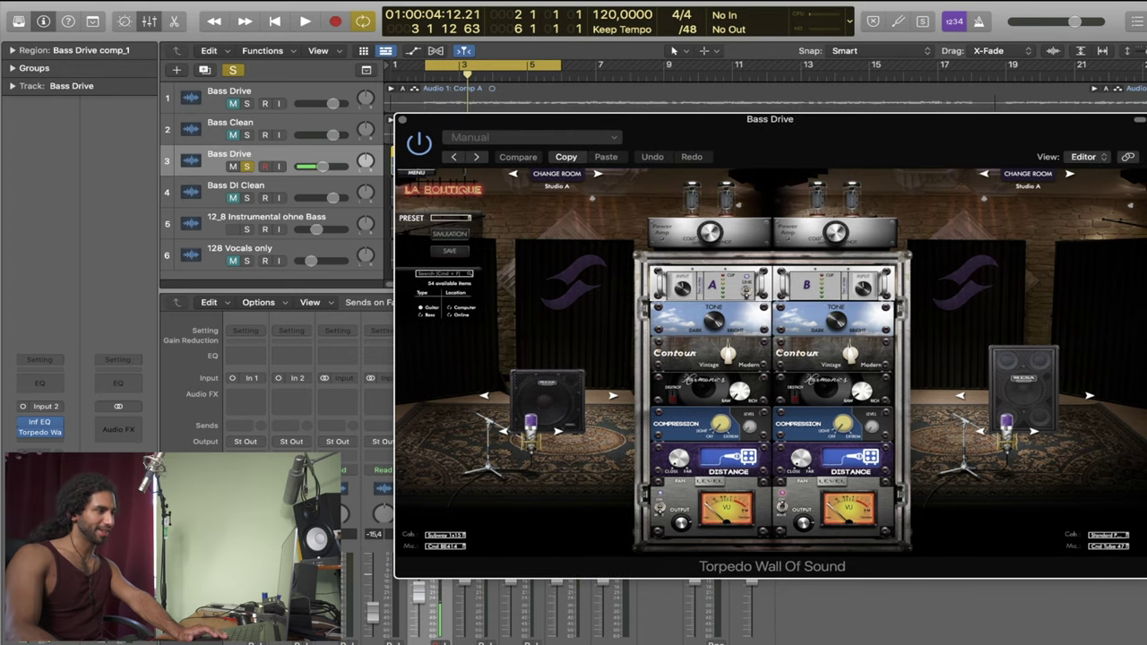
click(246, 166)
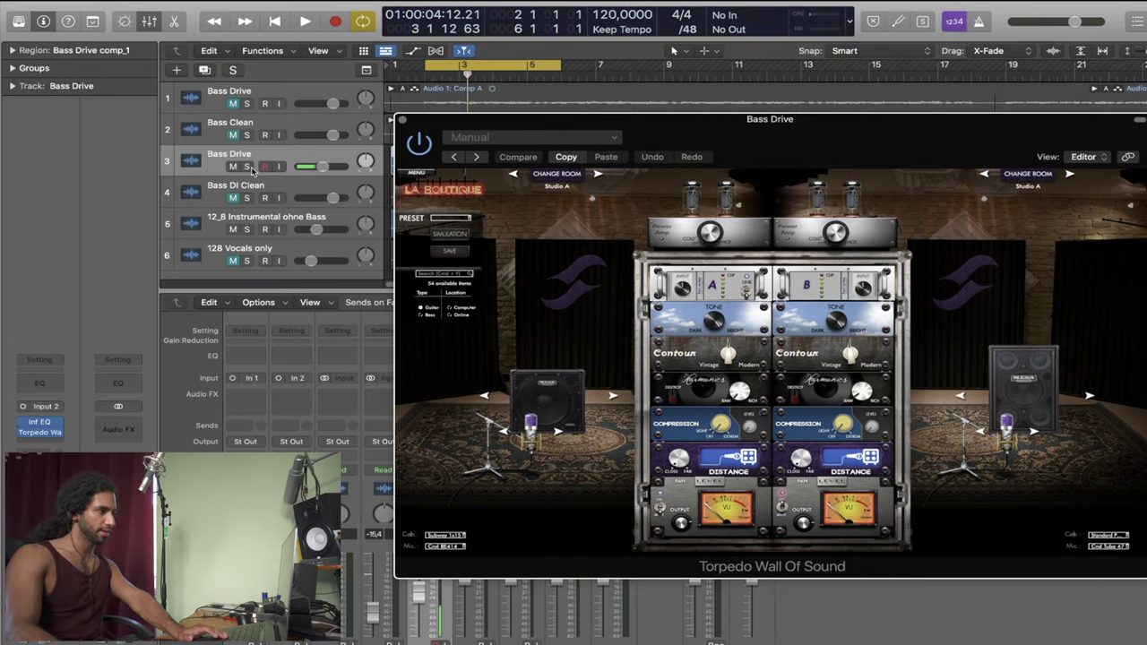
Close Torpedo, play the loop while lowering Bass Drive to -6,8 dB, then reopen Torpedo
click(403, 121)
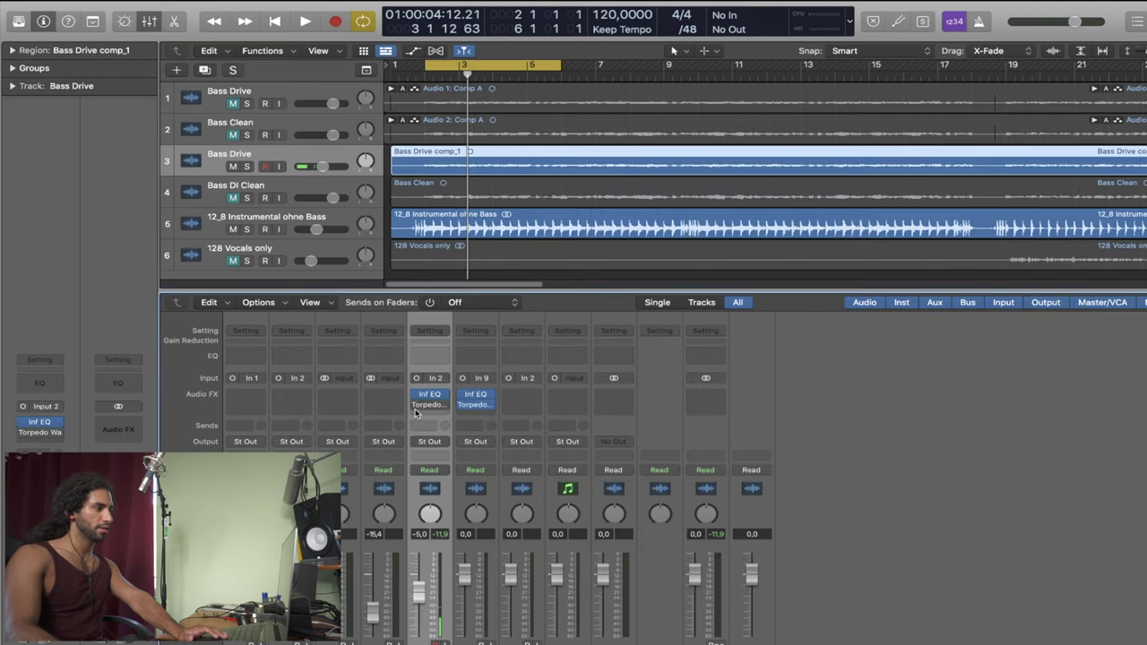
key(space)
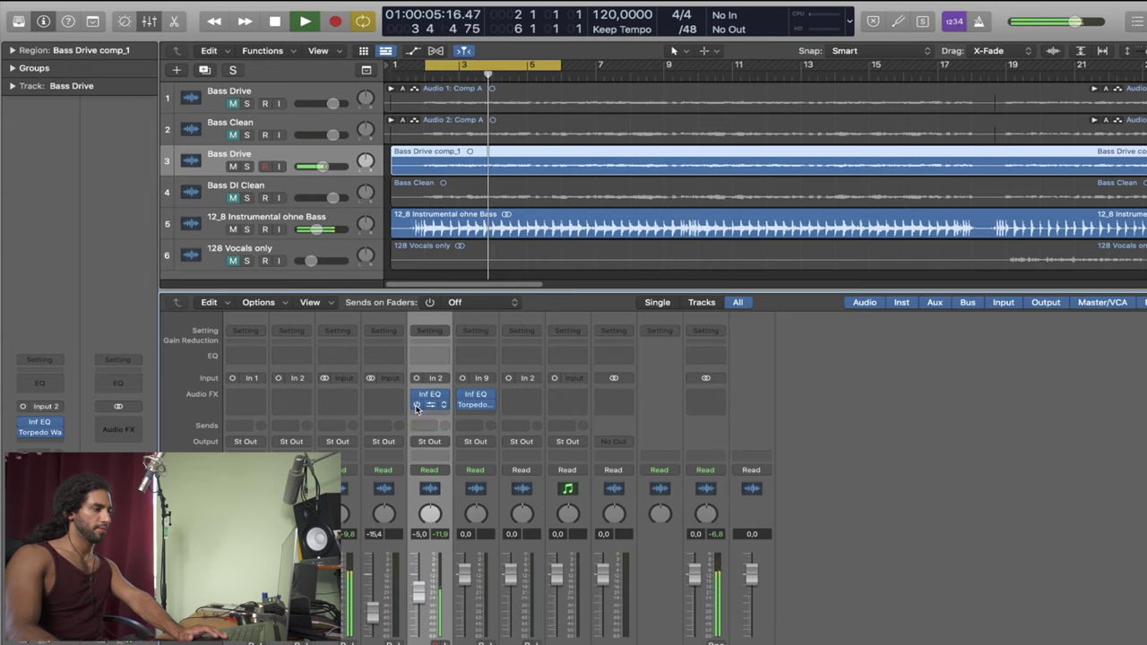
drag(419, 591, 419, 597)
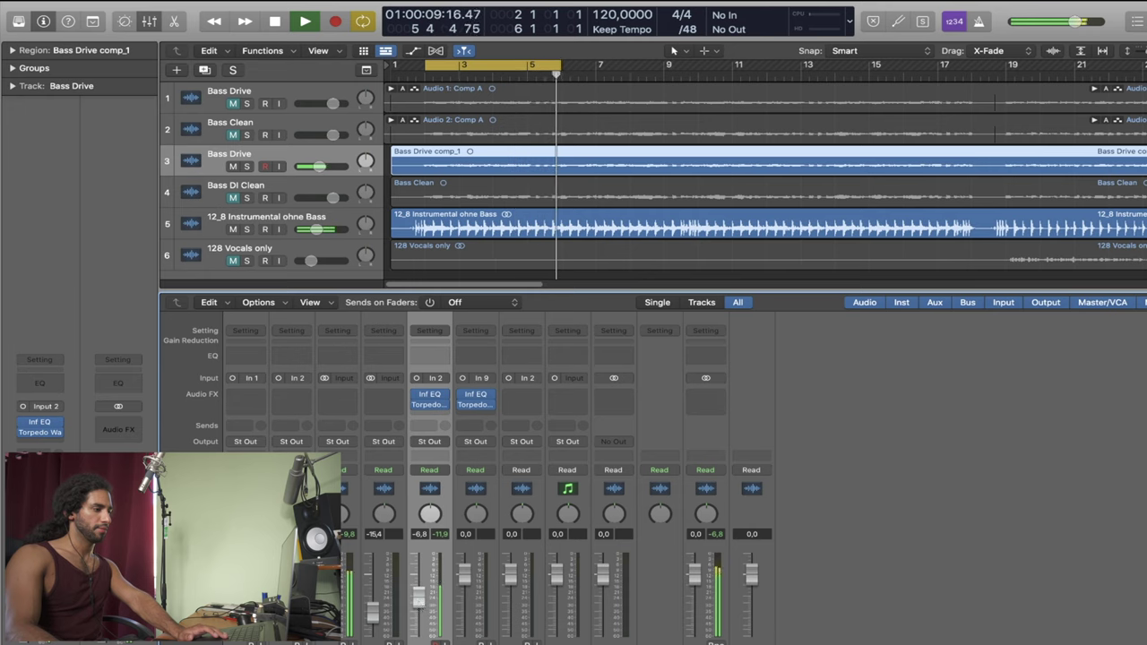
key(space)
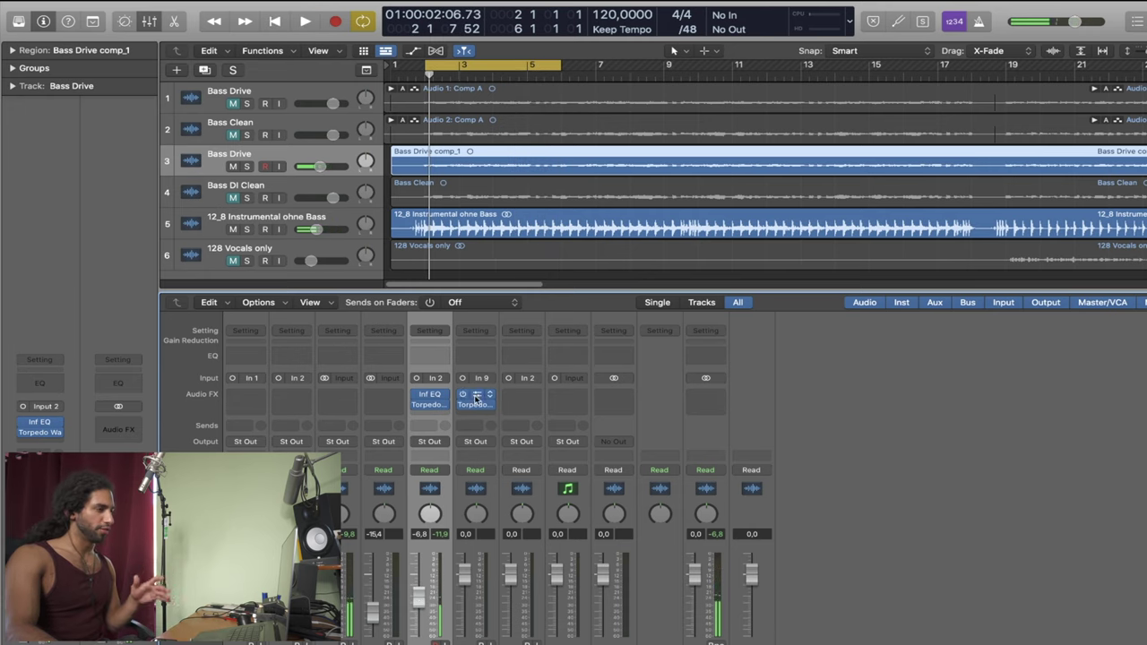
click(428, 404)
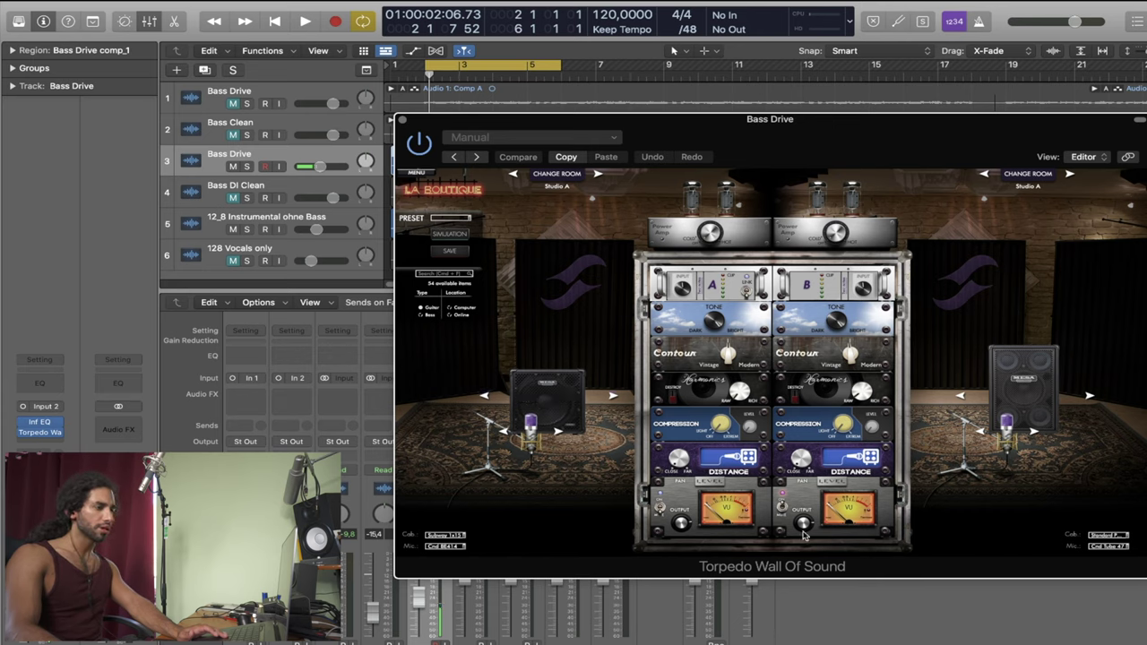
Flip both amp channels' output switches, play Bass Drive soloed through Torpedo, then close its window
click(784, 508)
click(663, 508)
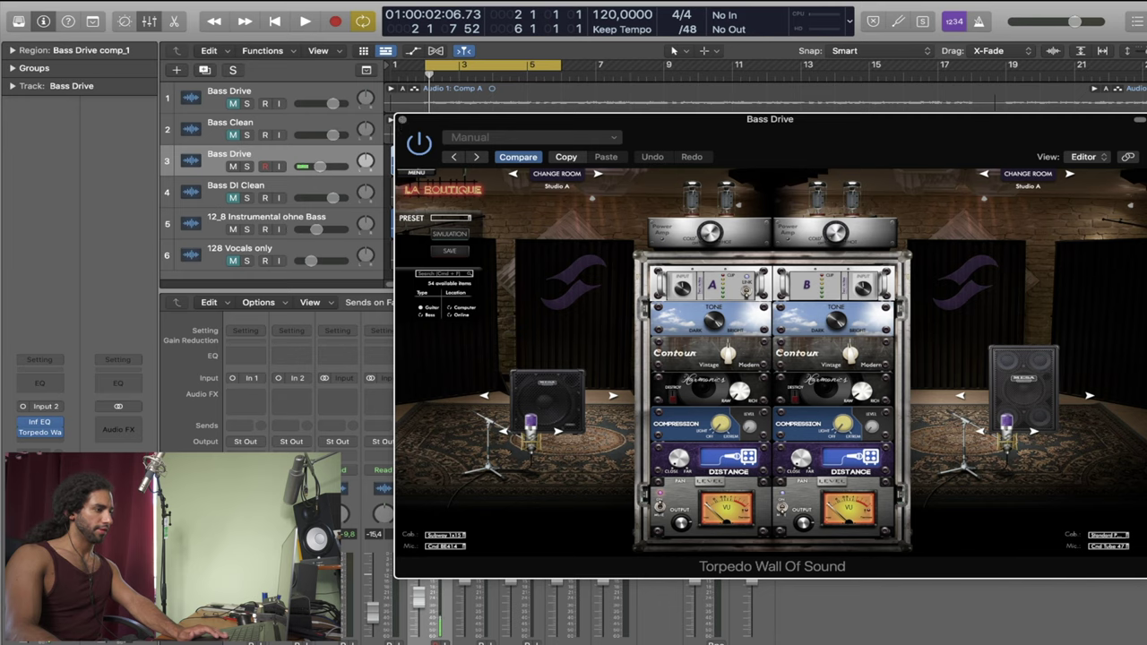
key(s)
key(space)
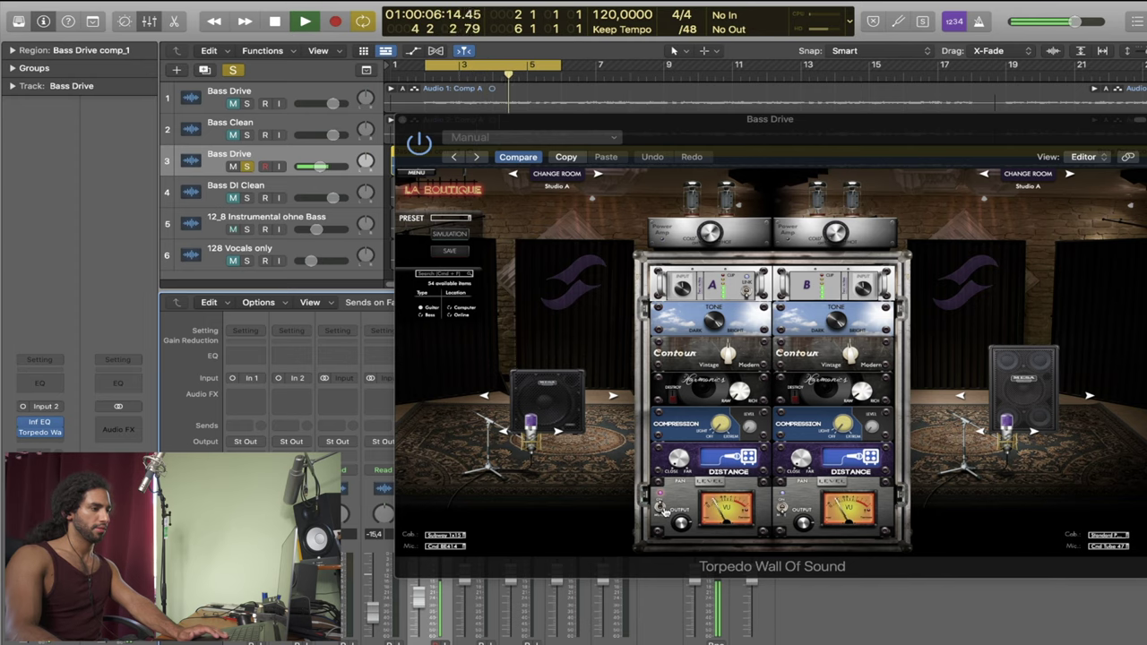
click(424, 152)
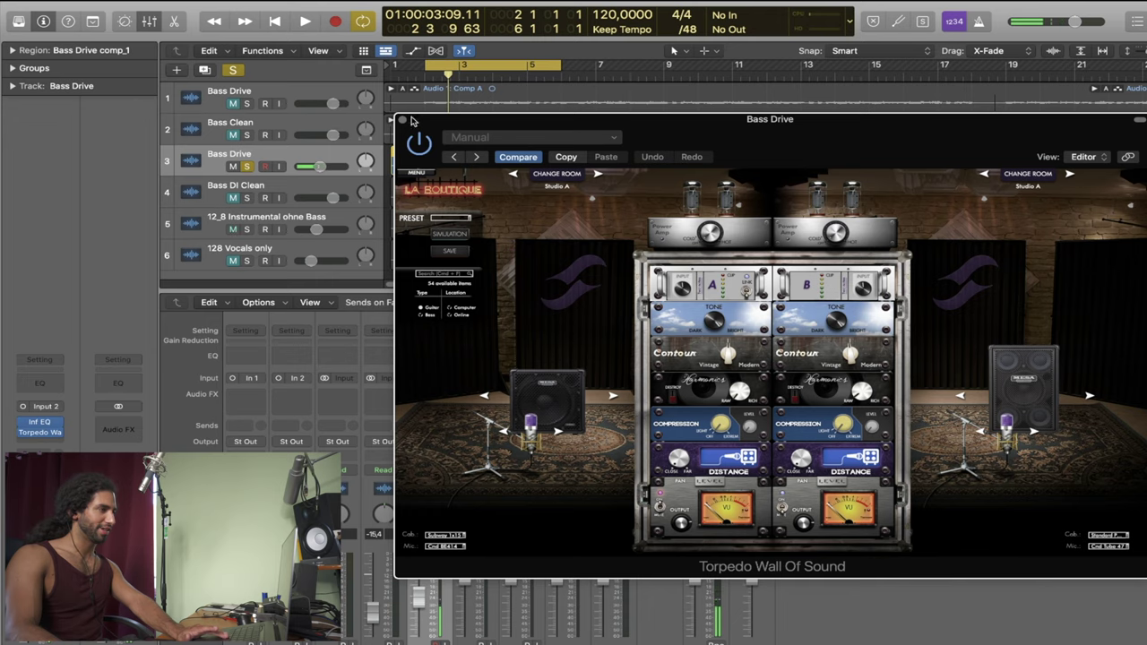
click(403, 119)
Unsolo Bass Drive, pull its fader from -6.8 to -7.2 dB in the full mix, reopen Torpedo
key(s)
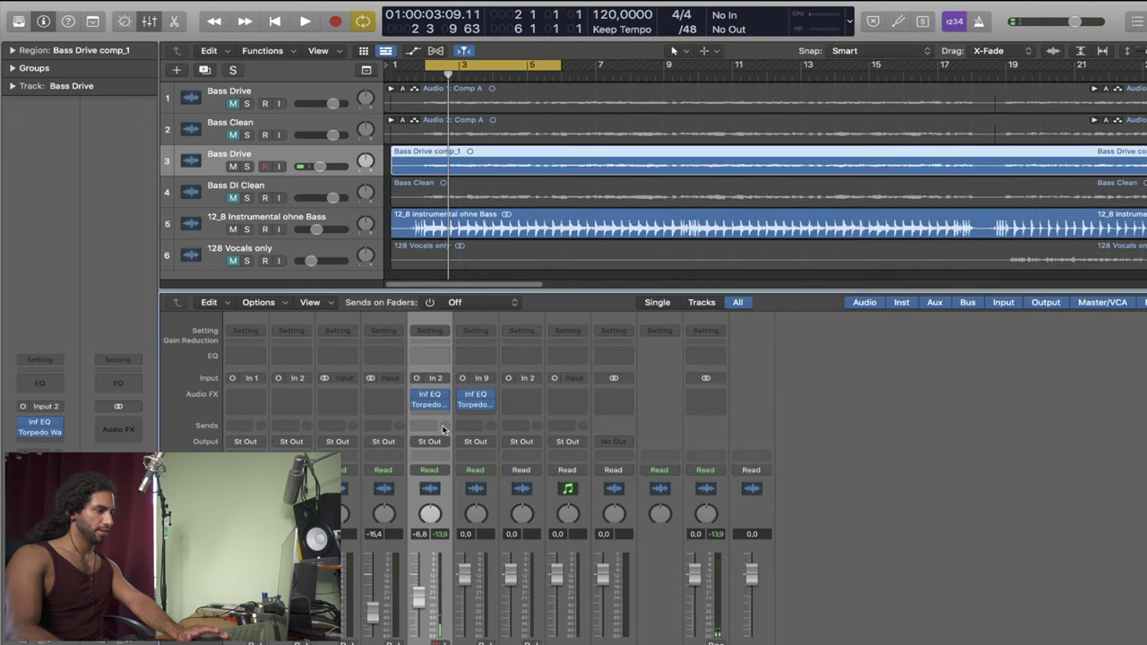
key(space)
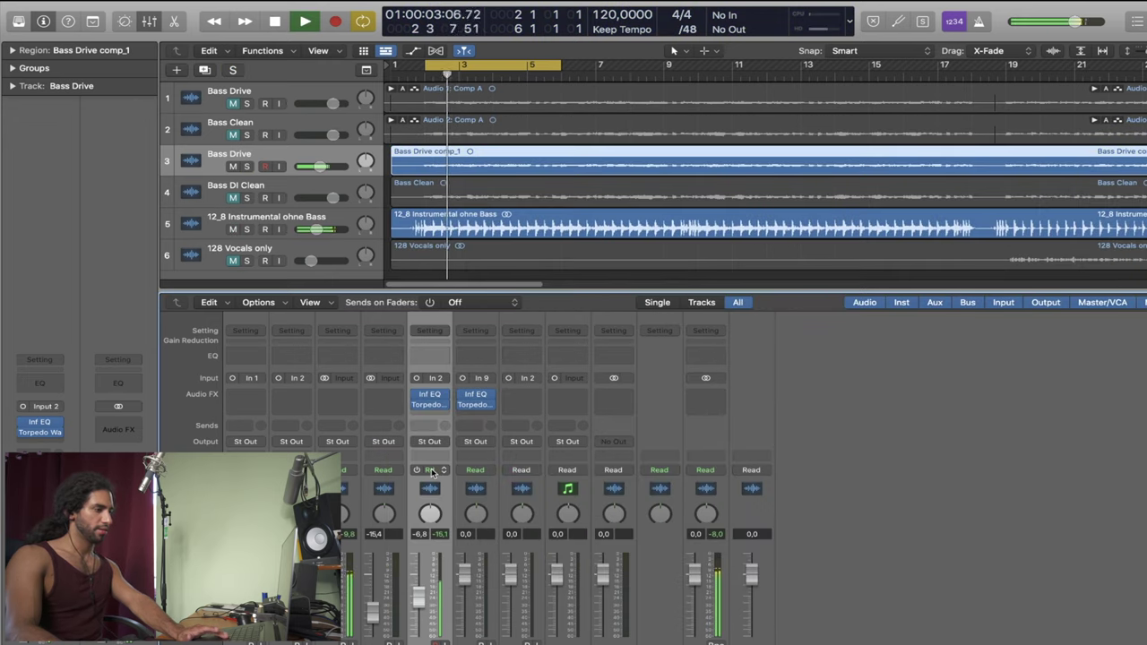
mouse_move(422, 408)
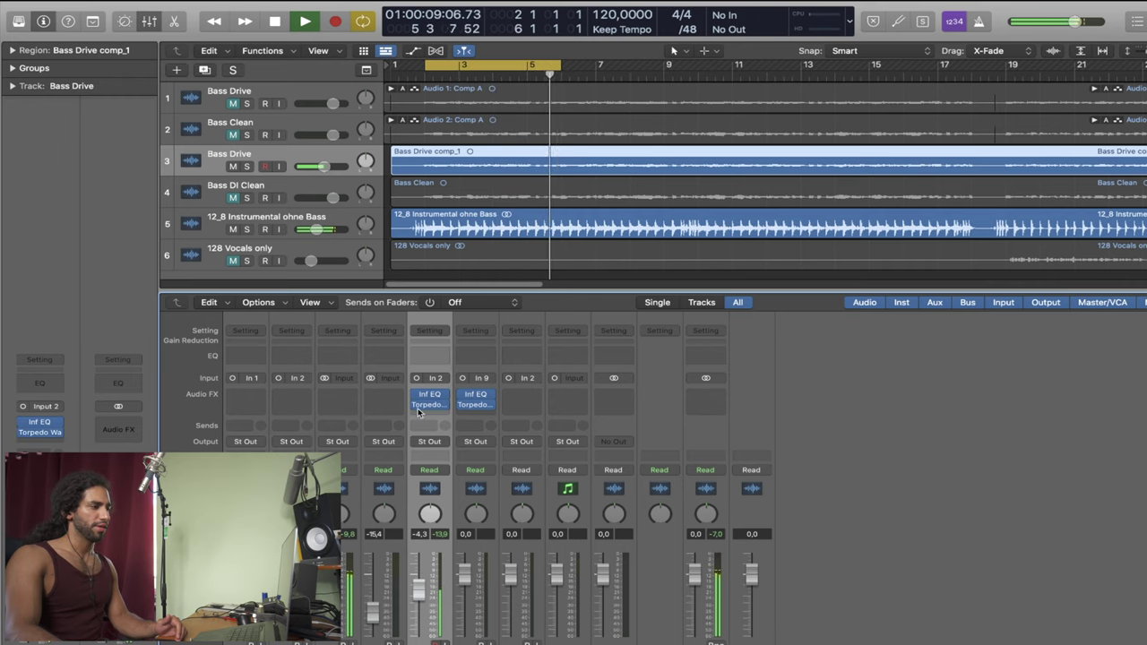
drag(417, 586, 418, 595)
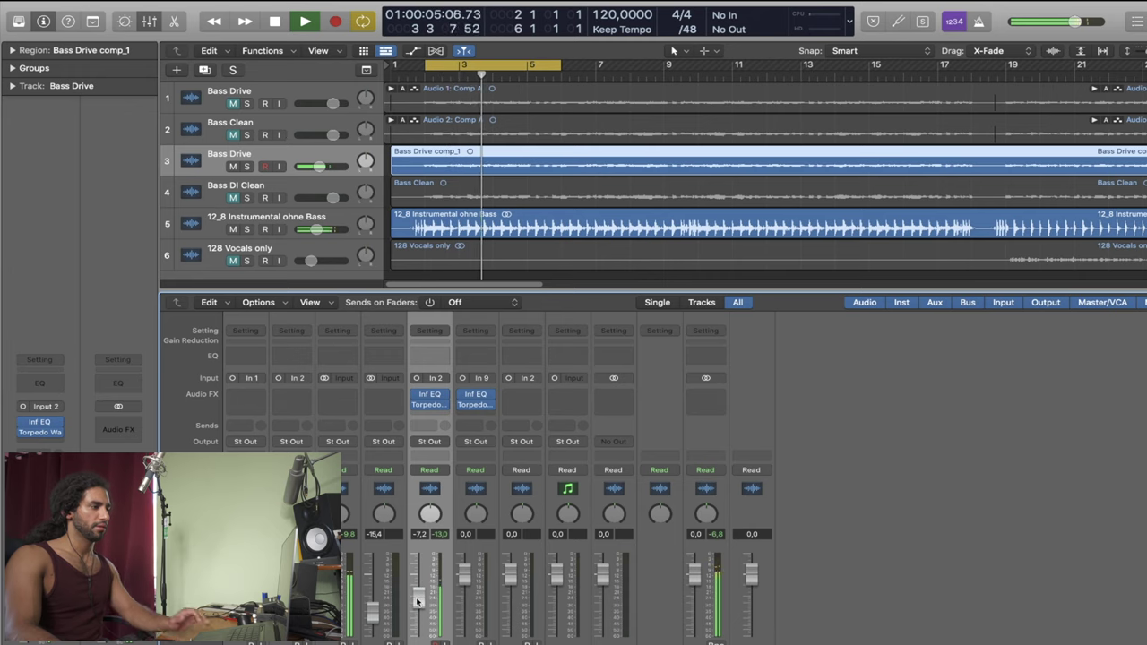
drag(418, 596, 416, 602)
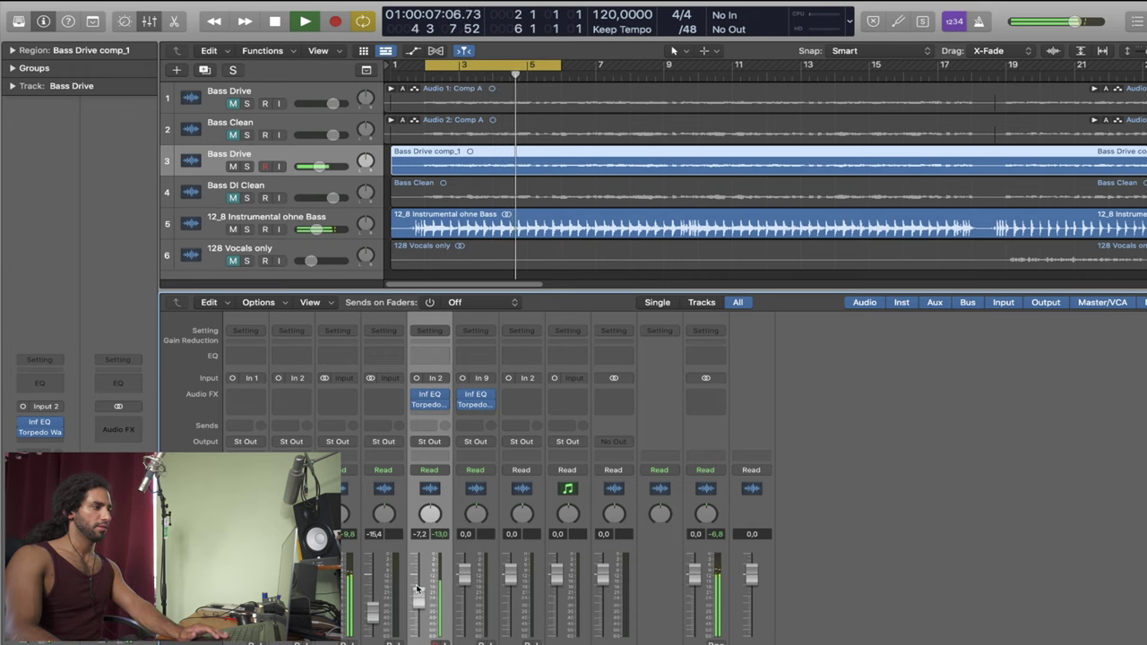
key(space)
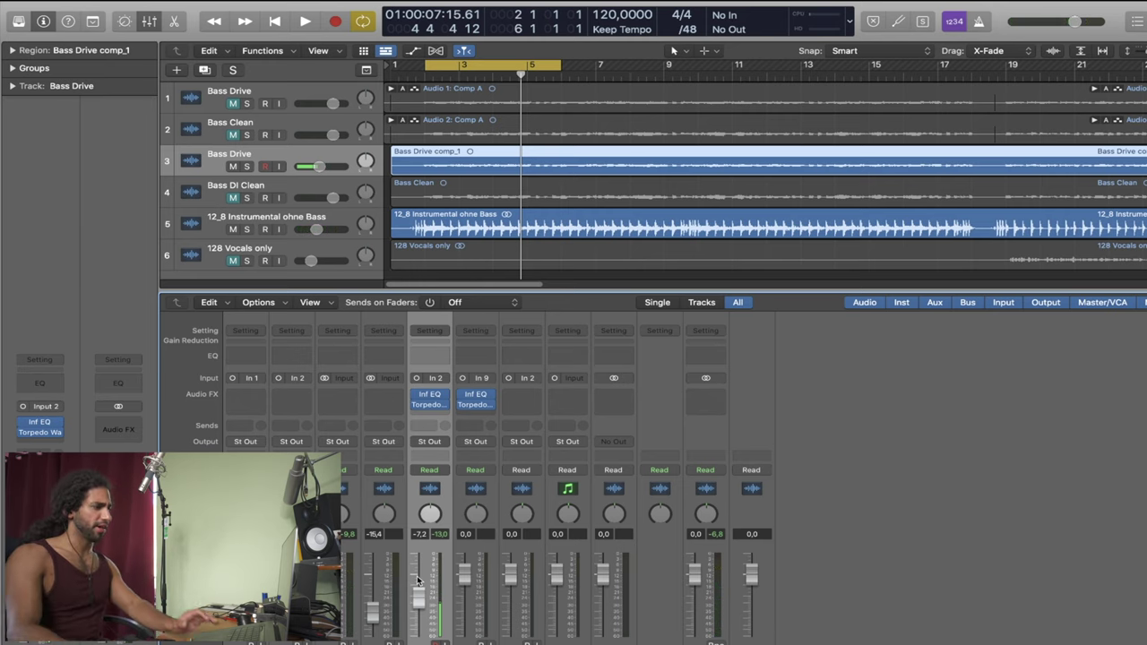
click(436, 406)
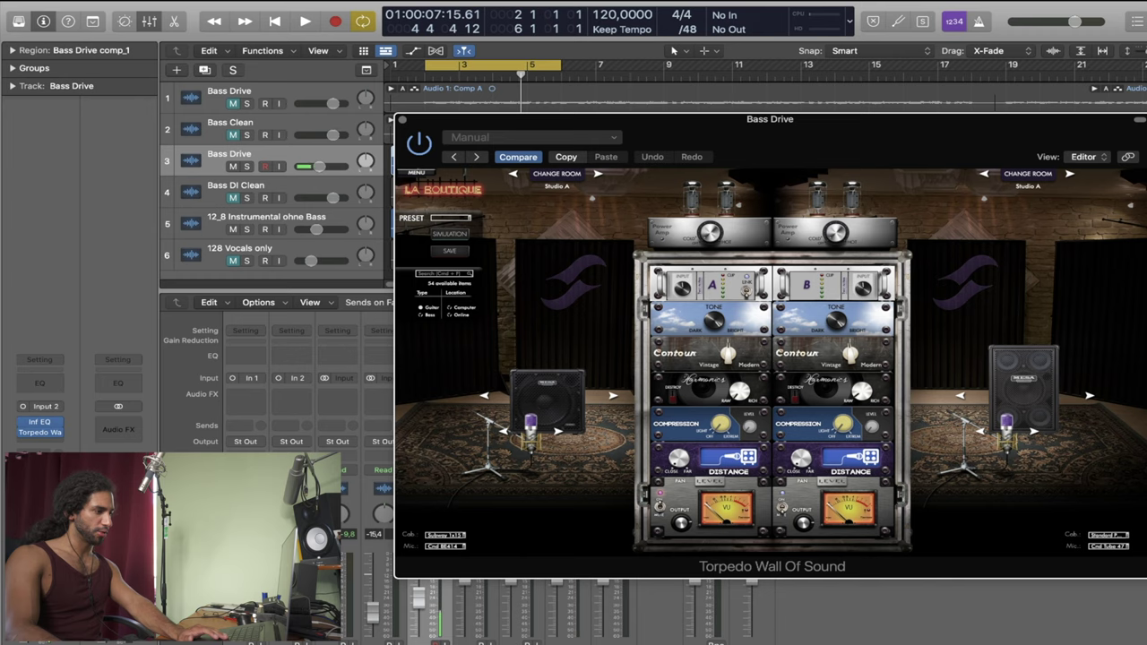
Solo Bass Drive and replay the bars 2–5 loop through the Torpedo cab sim repeatedly
key(s)
key(space)
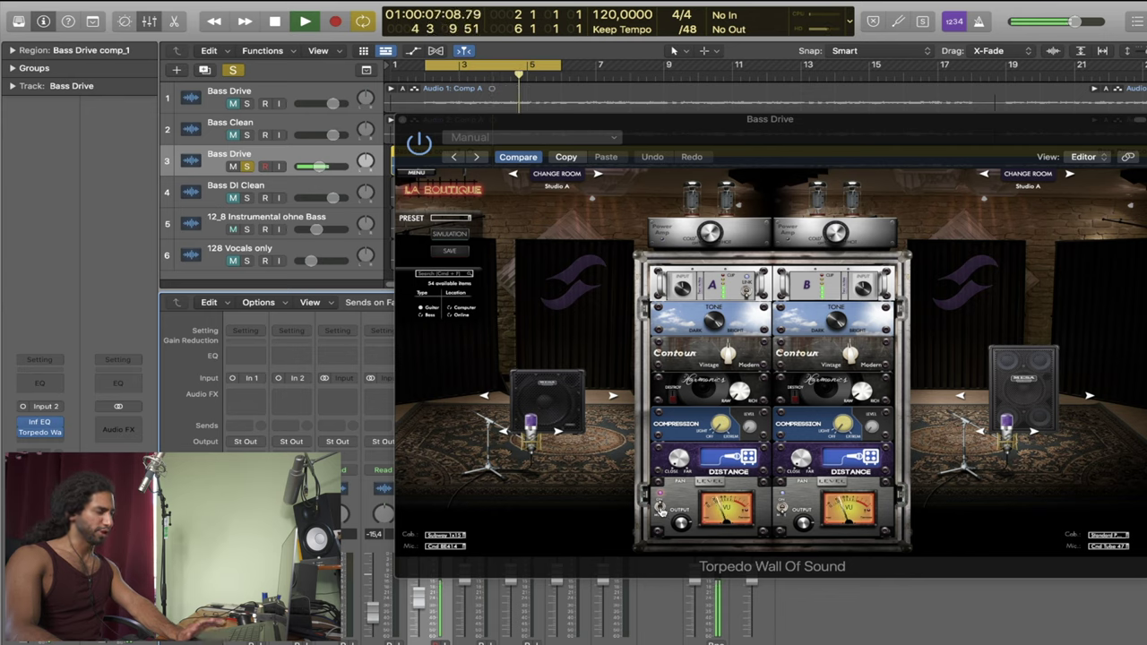
click(776, 523)
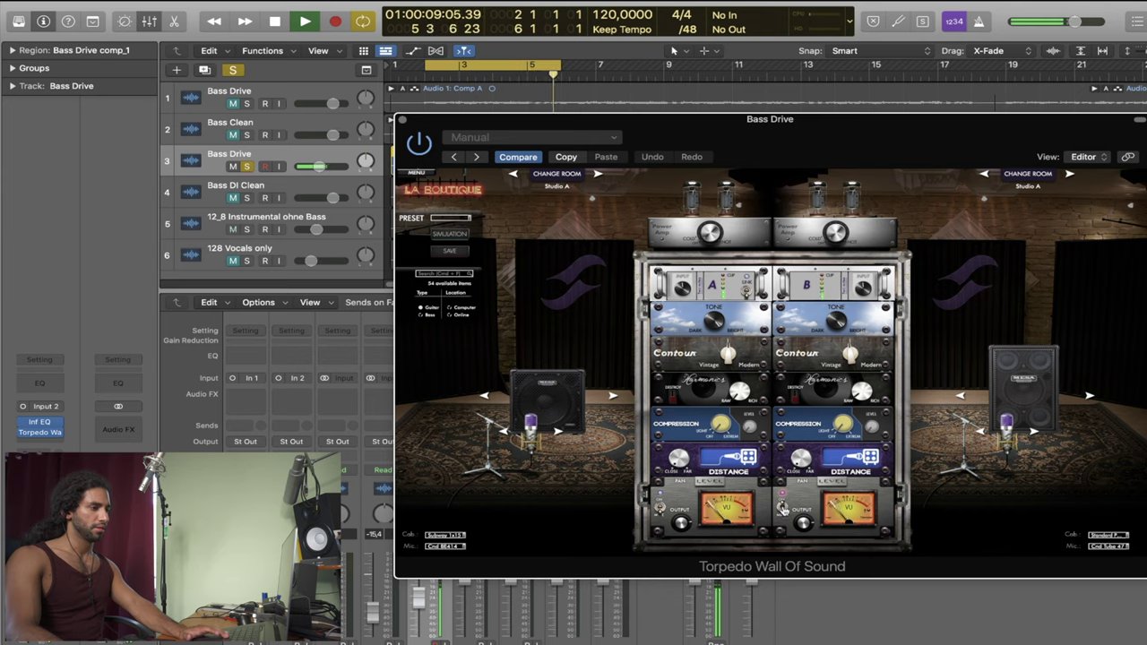
key(space)
key(space)
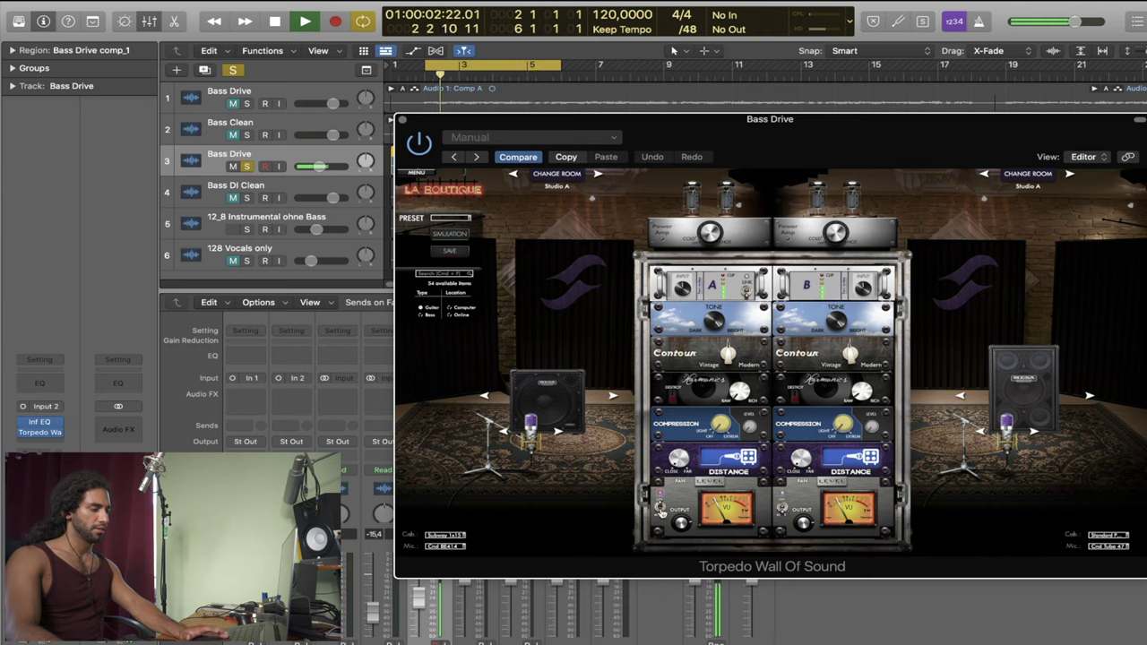
key(space)
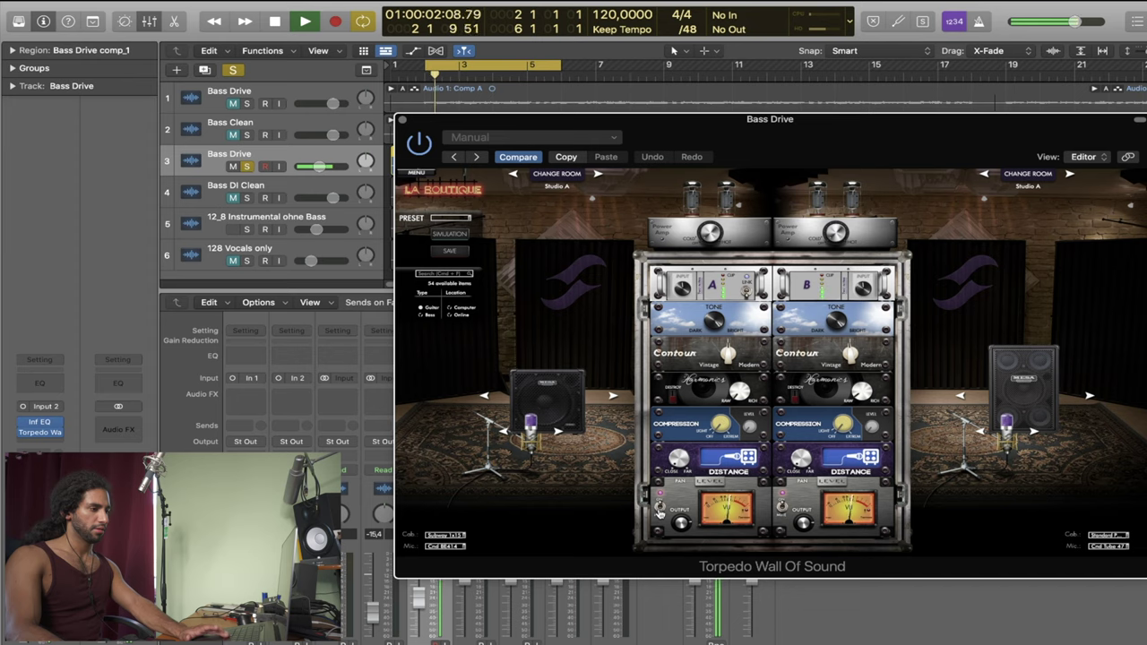
key(space)
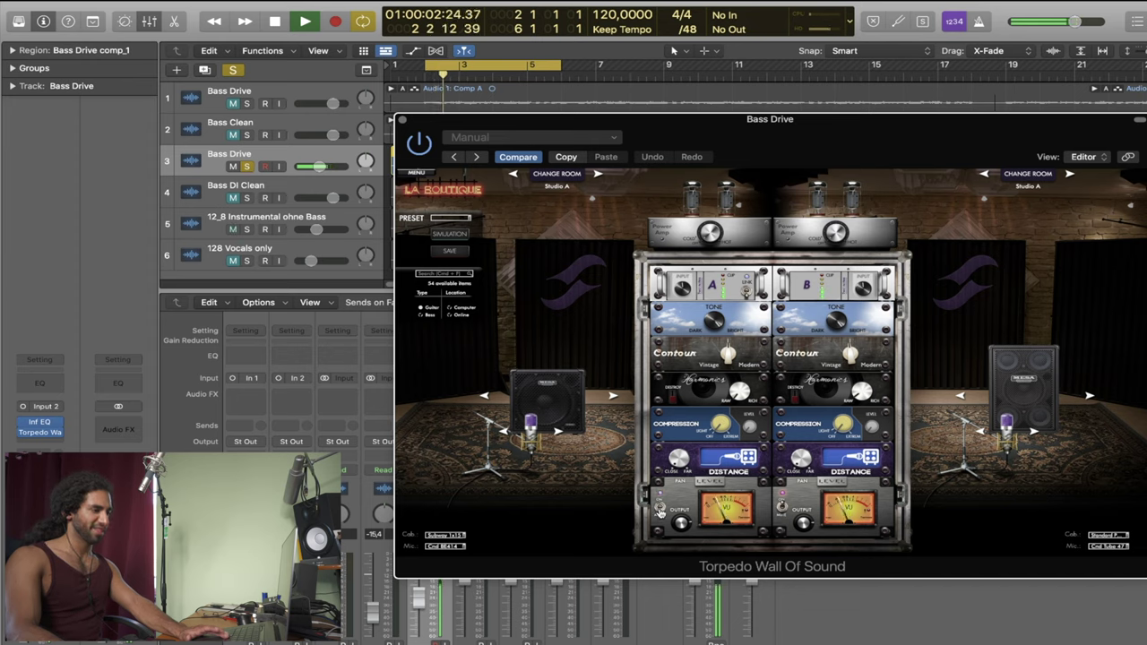
key(space)
key(space)
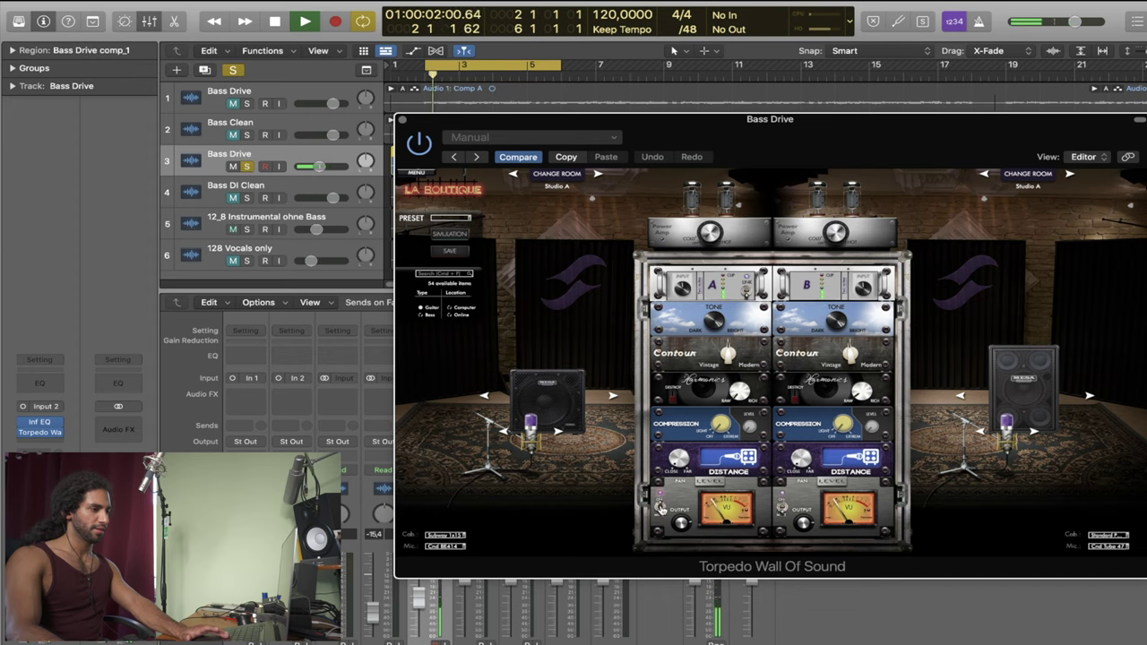
key(space)
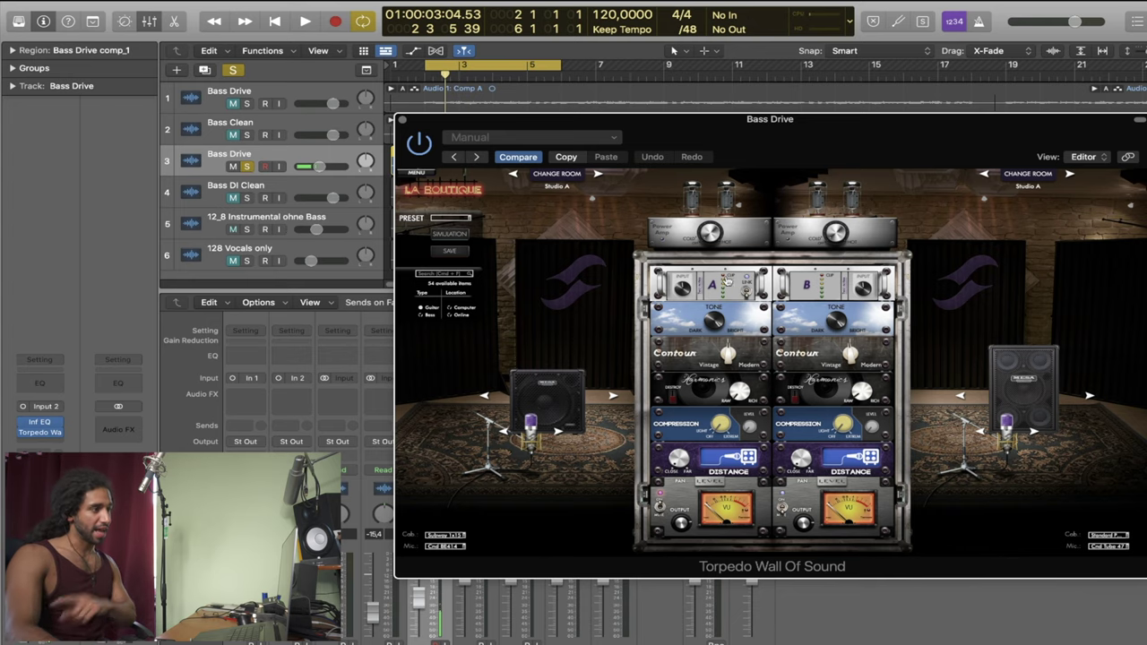
Scroll right to the bars 73–93 section, close the Torpedo window, and play the unsoloed mix
click(402, 120)
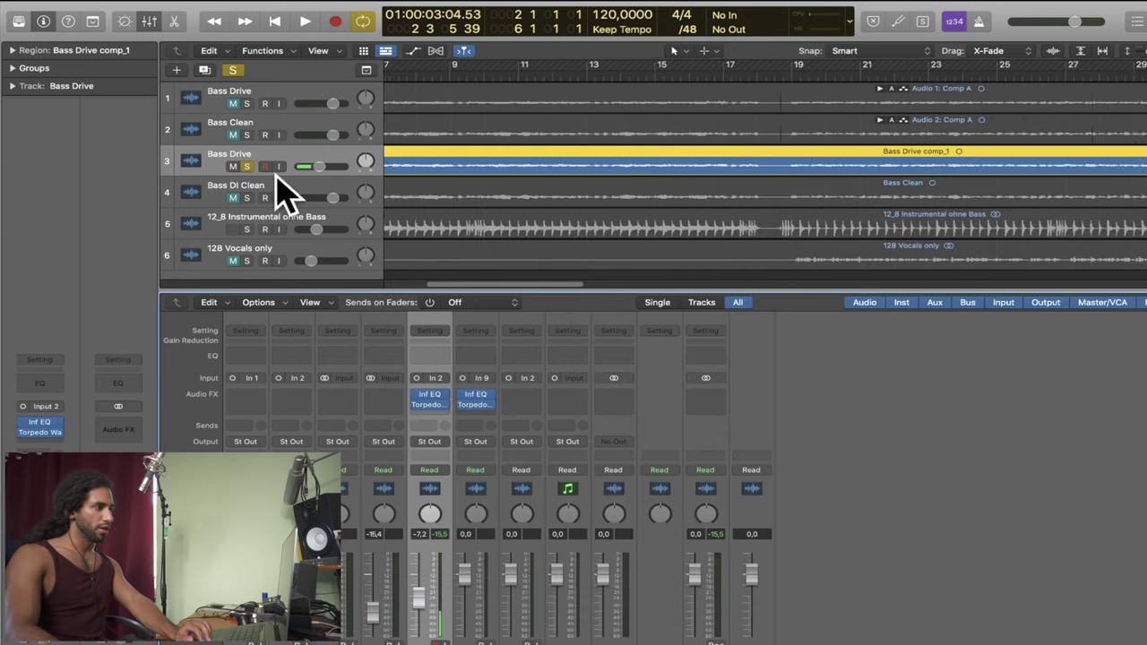
scroll(972, 146, right, 10)
scroll(972, 146, right, 5)
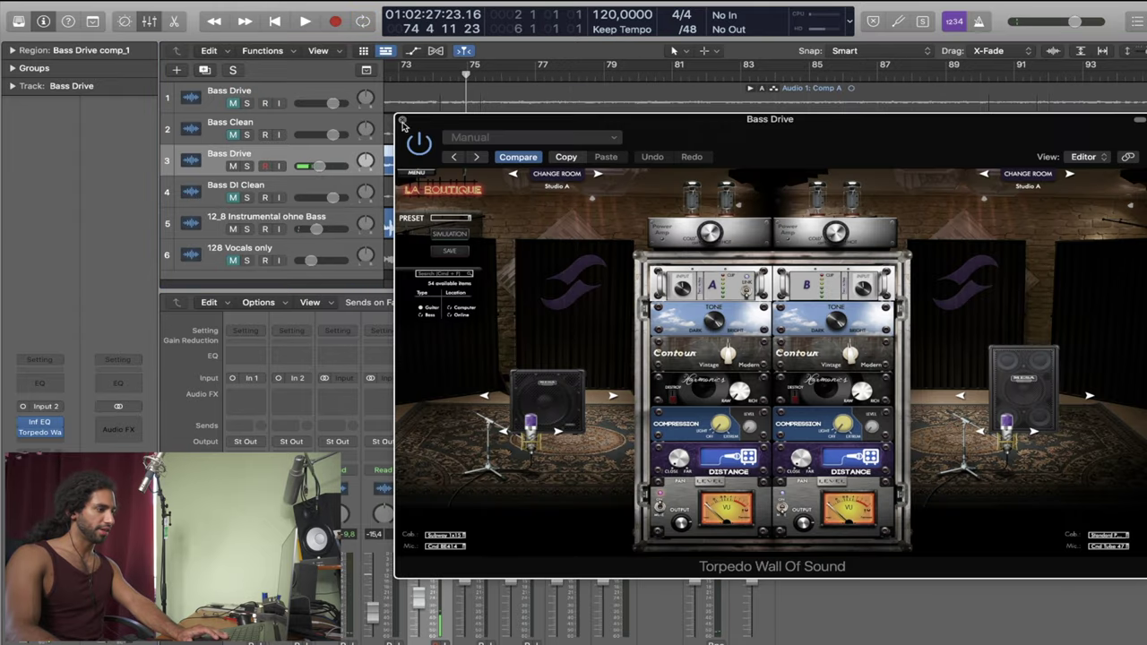
click(403, 120)
key(space)
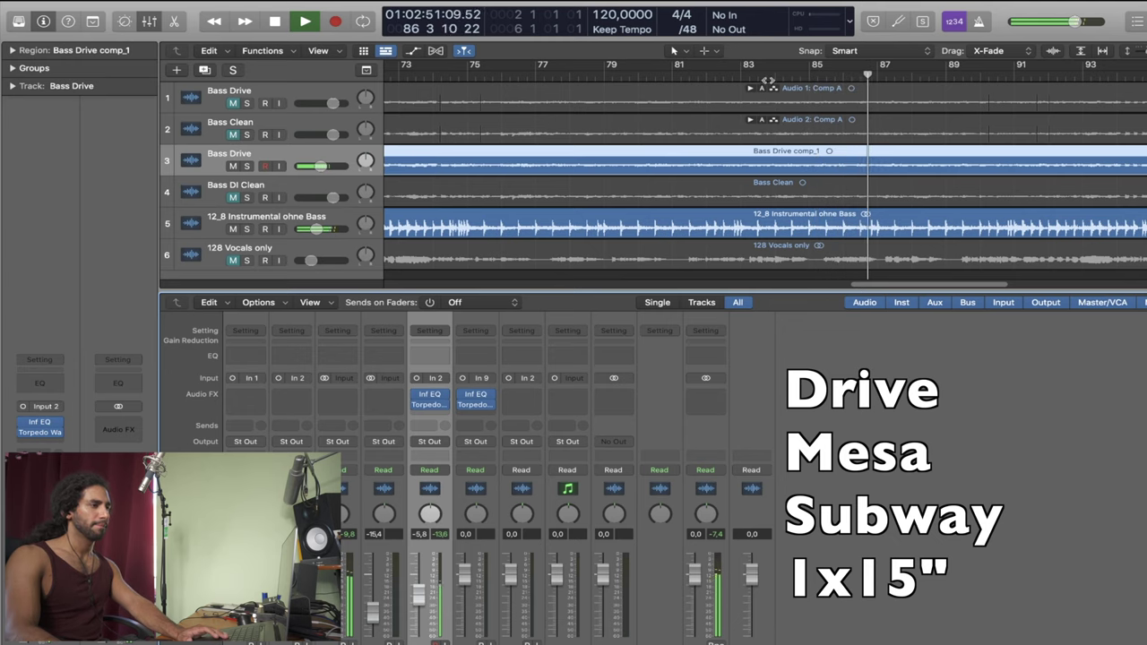
Turn on Cycle for bars 83–87 and reopen Torpedo from Bass Drive's Audio FX slot
key(c)
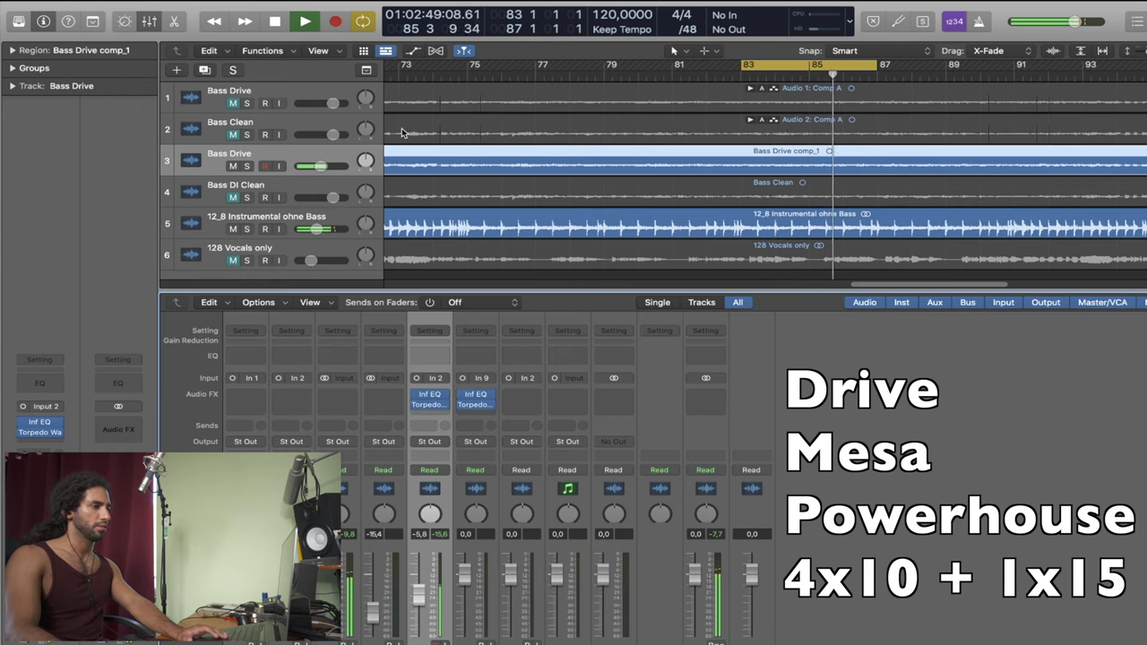
mouse_move(434, 408)
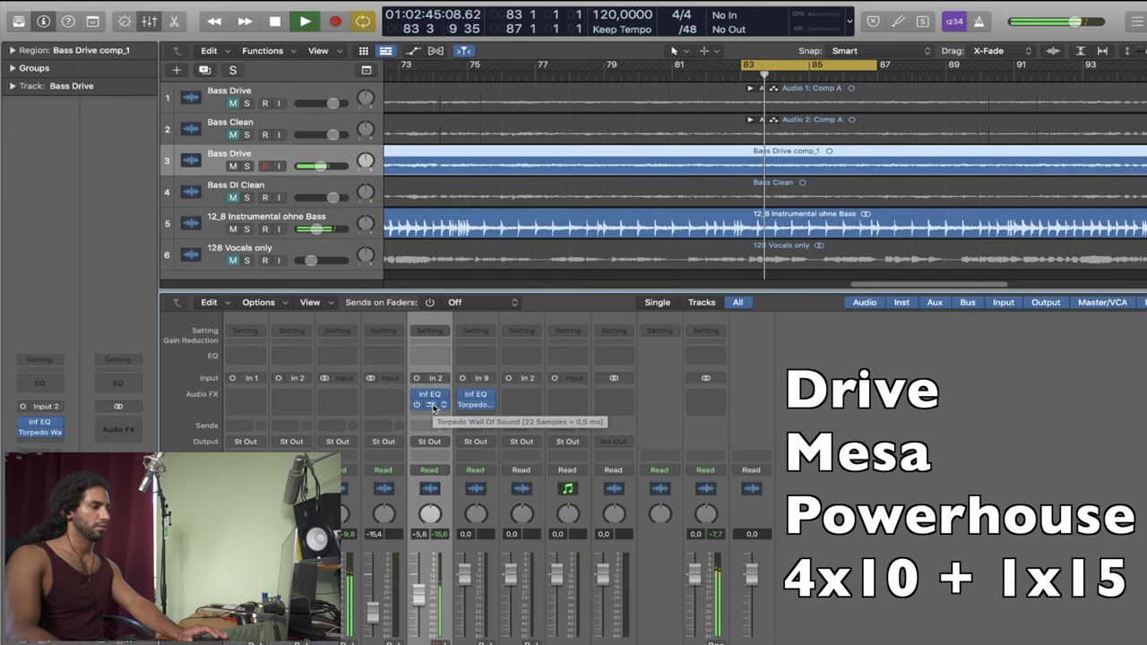
click(430, 408)
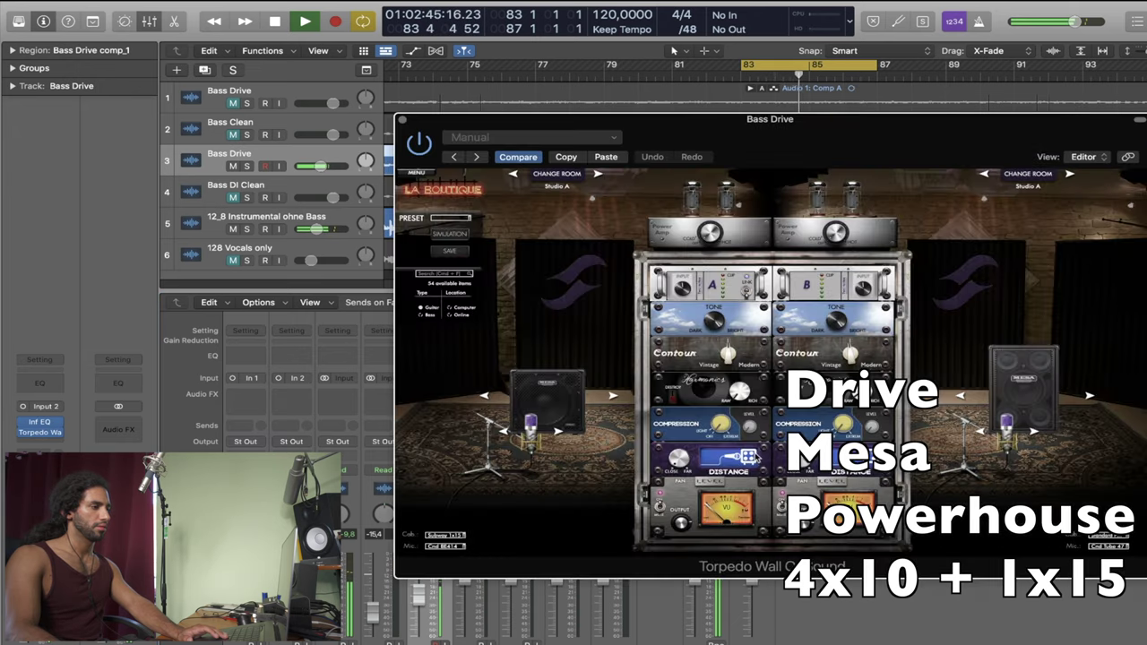